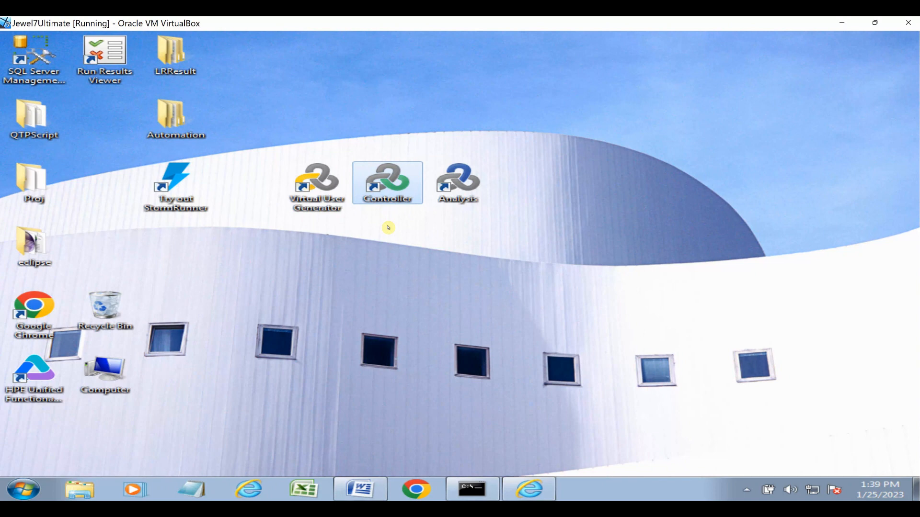
Step: Check the LoadRunner component notes in the Word document and launch LoadRunner Controller from the desktop
{"action": "left_click", "coordinate": [462, 190]}
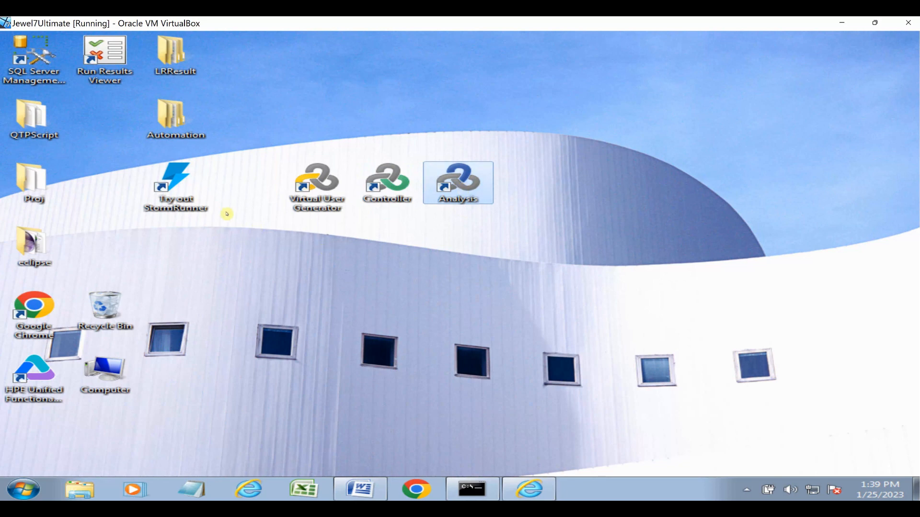
{"action": "left_click", "coordinate": [357, 491]}
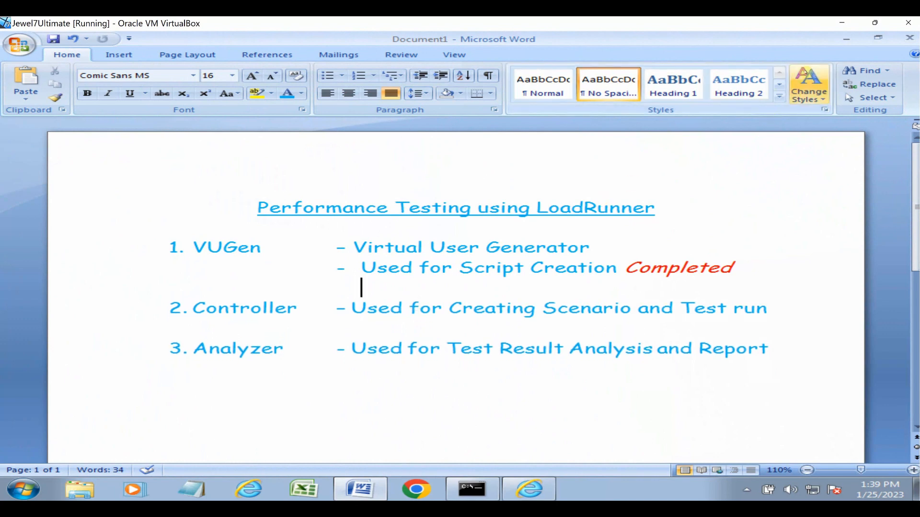
{"action": "left_click", "coordinate": [846, 42]}
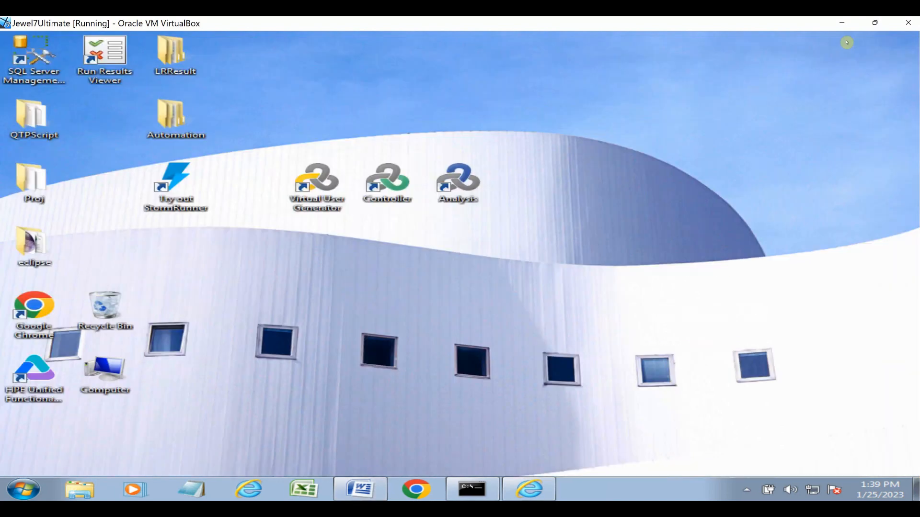
{"action": "double_click", "coordinate": [376, 192]}
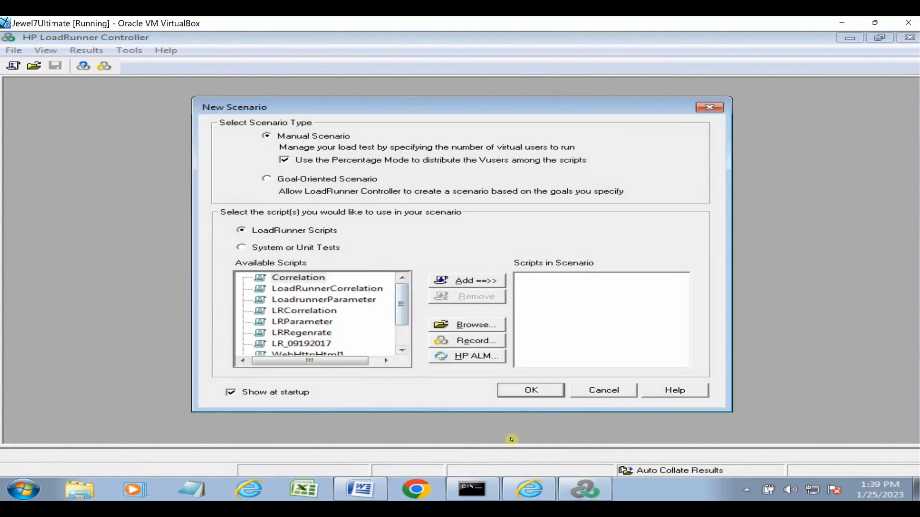
Step: Switch to the Web Tours site in Internet Explorer and review its Flights and Itinerary pages
{"action": "left_click", "coordinate": [535, 487]}
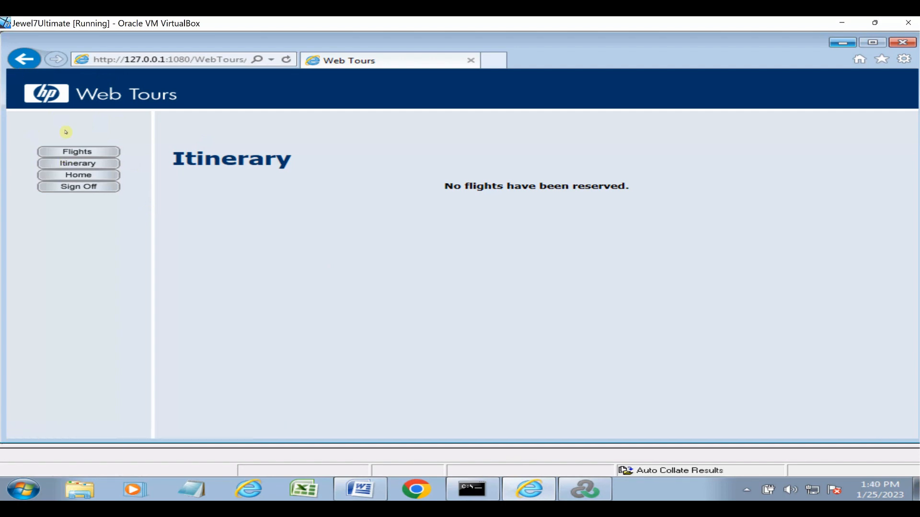
{"action": "left_click", "coordinate": [88, 157]}
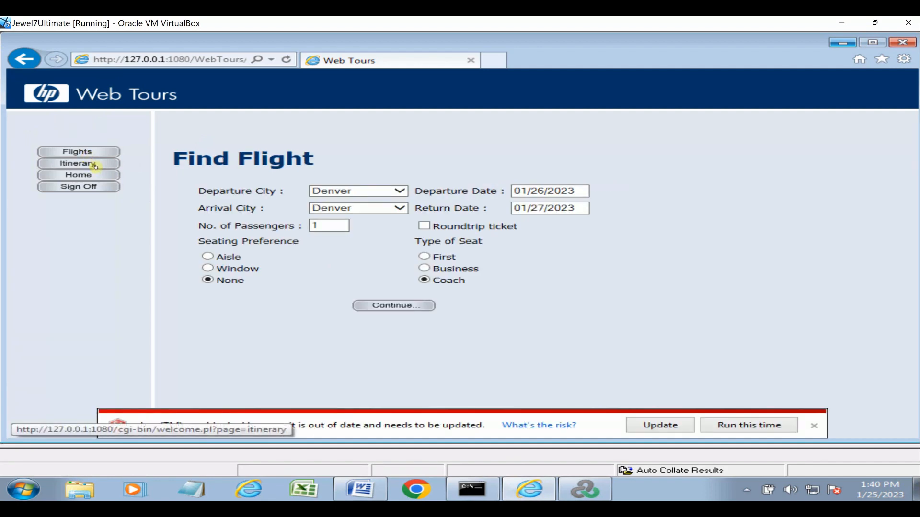
{"action": "left_click", "coordinate": [96, 165]}
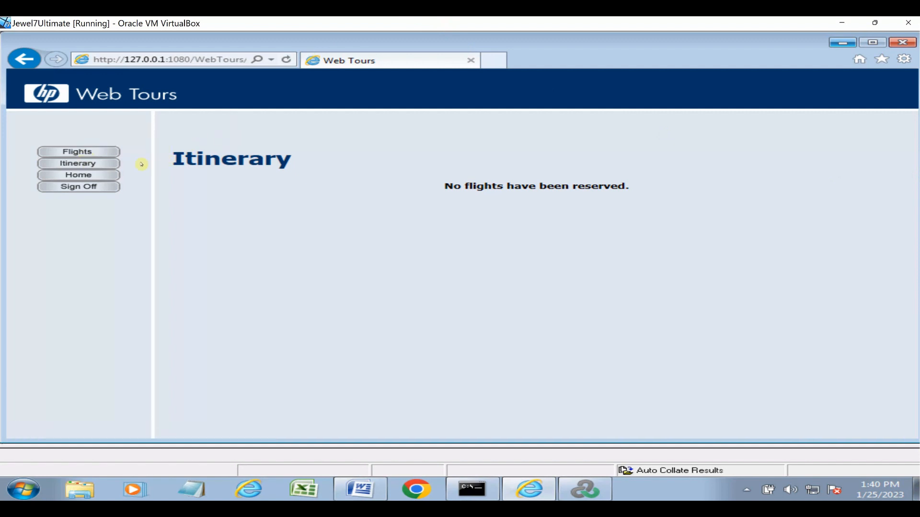
{"action": "left_click", "coordinate": [100, 152]}
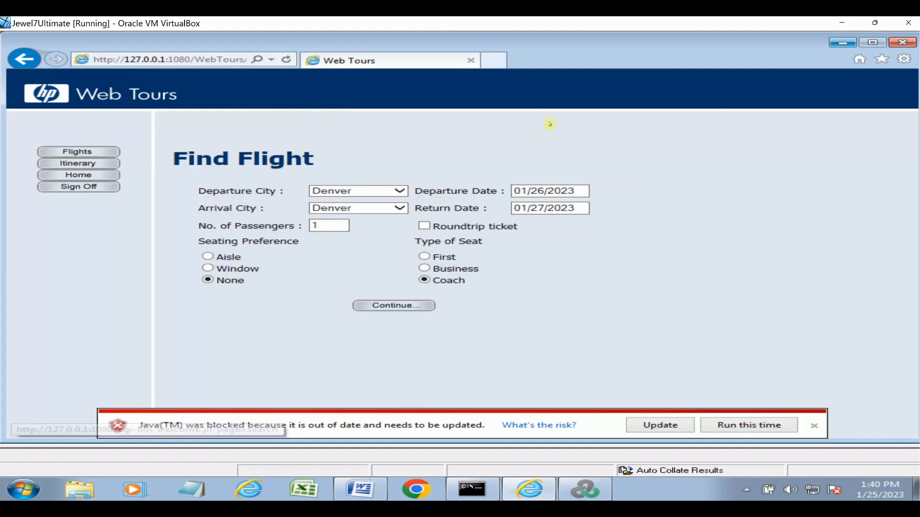
{"action": "left_click", "coordinate": [846, 44]}
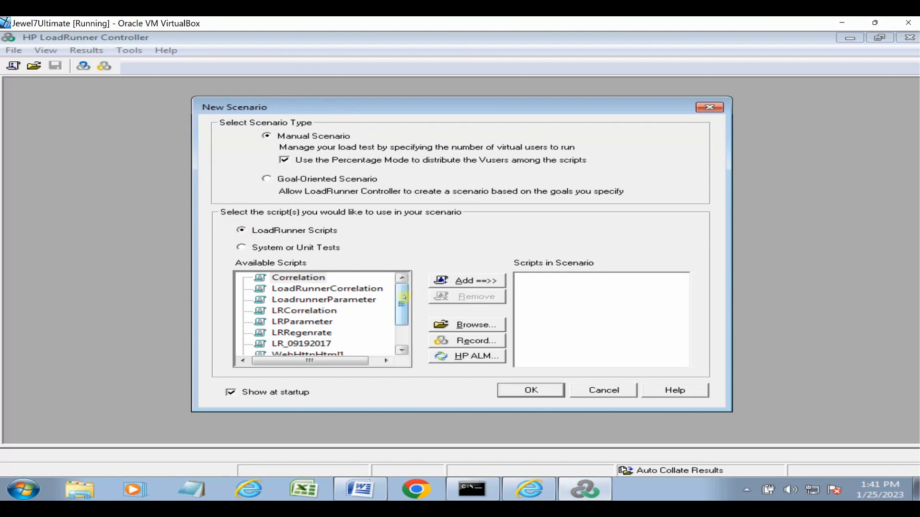
Step: Add the WebTourBooking_03112022 script to the new scenario
{"action": "left_click_drag", "start_coordinate": [402, 297], "coordinate": [398, 351]}
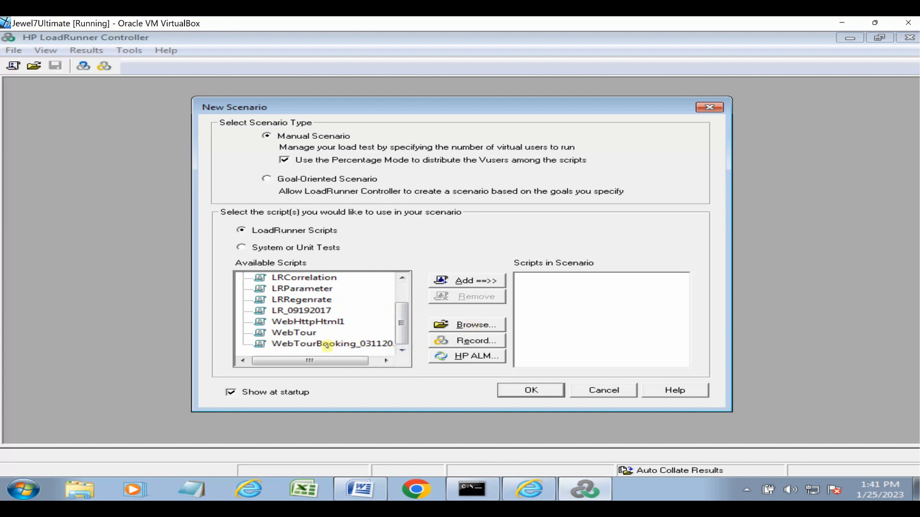
{"action": "left_click", "coordinate": [327, 346]}
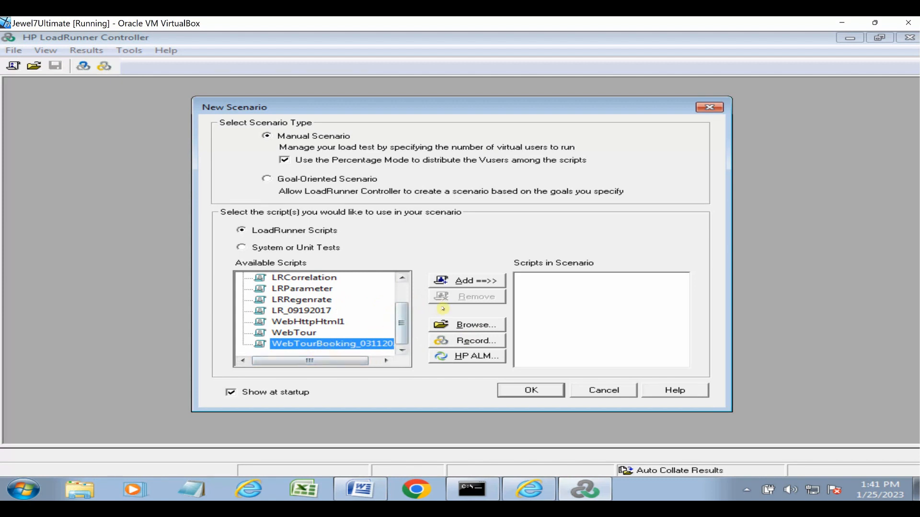
{"action": "left_click", "coordinate": [480, 283]}
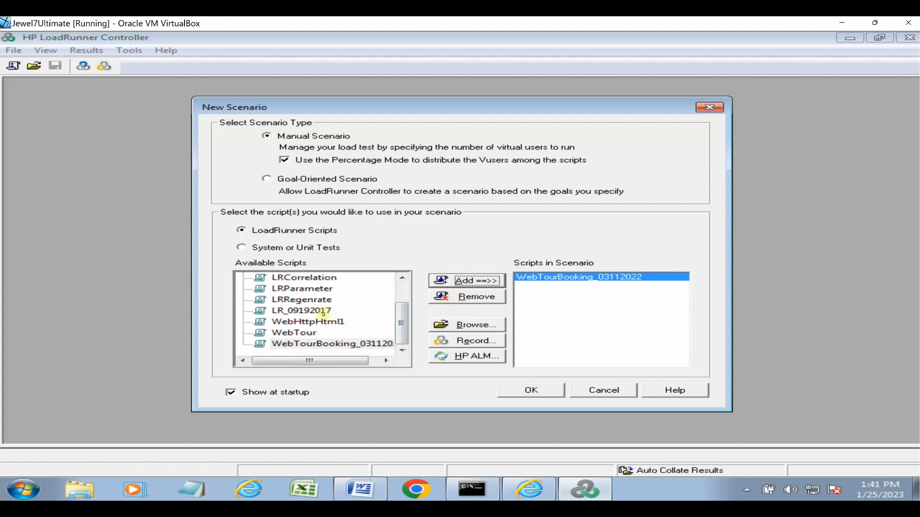
{"action": "left_click", "coordinate": [306, 311]}
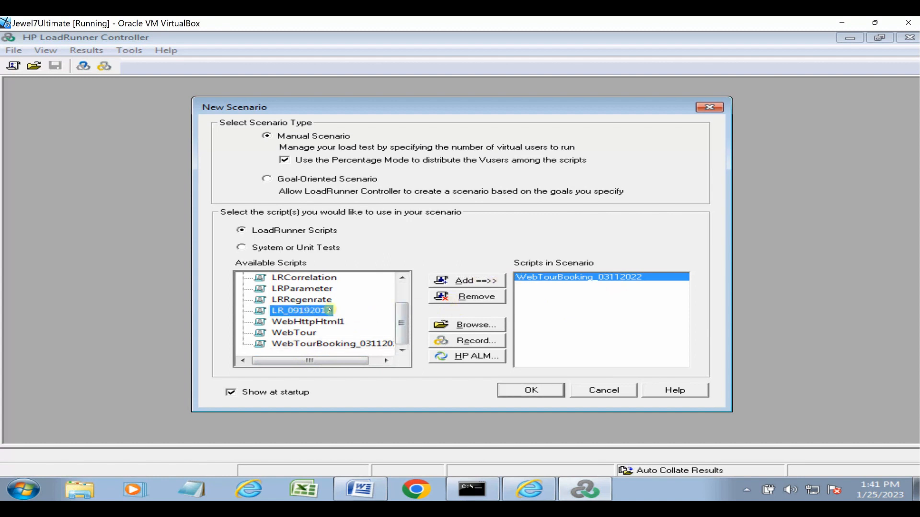
{"action": "left_click", "coordinate": [463, 282]}
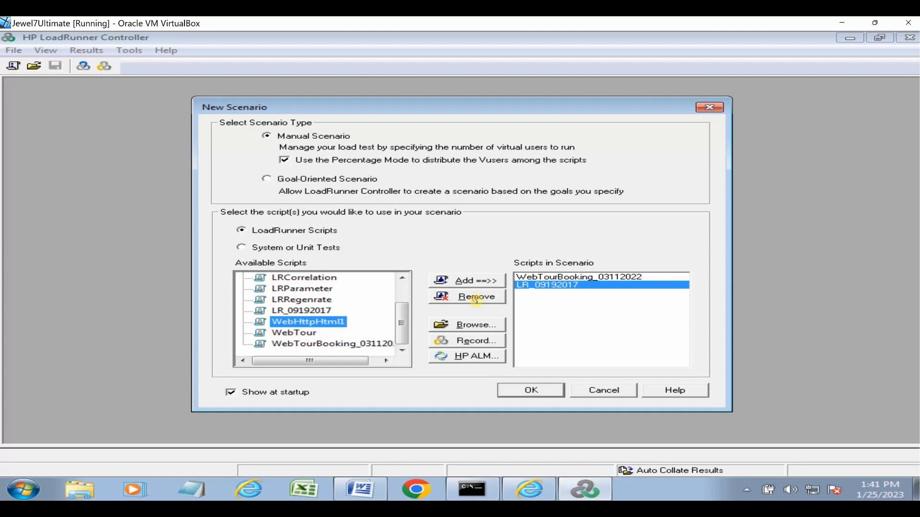
{"action": "left_click", "coordinate": [476, 297]}
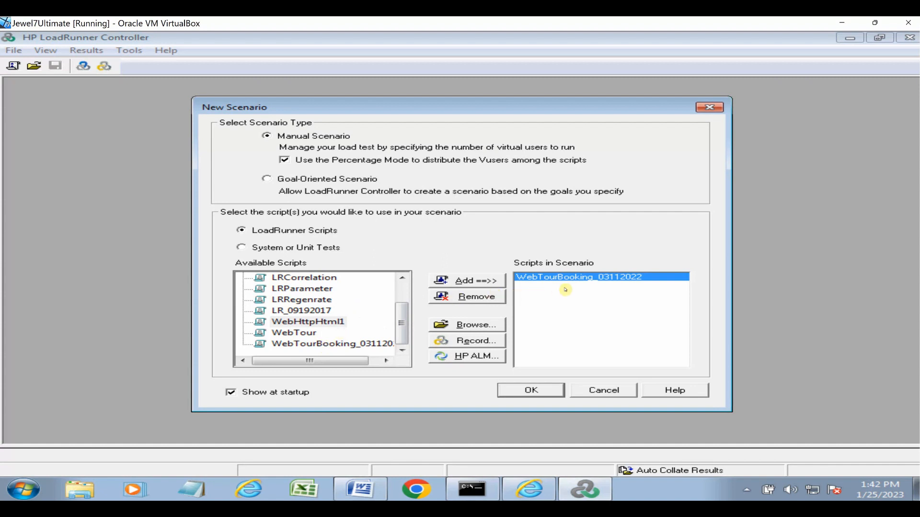
Step: Create the manual scenario in percentage mode with the chosen booking script
{"action": "left_click", "coordinate": [533, 391]}
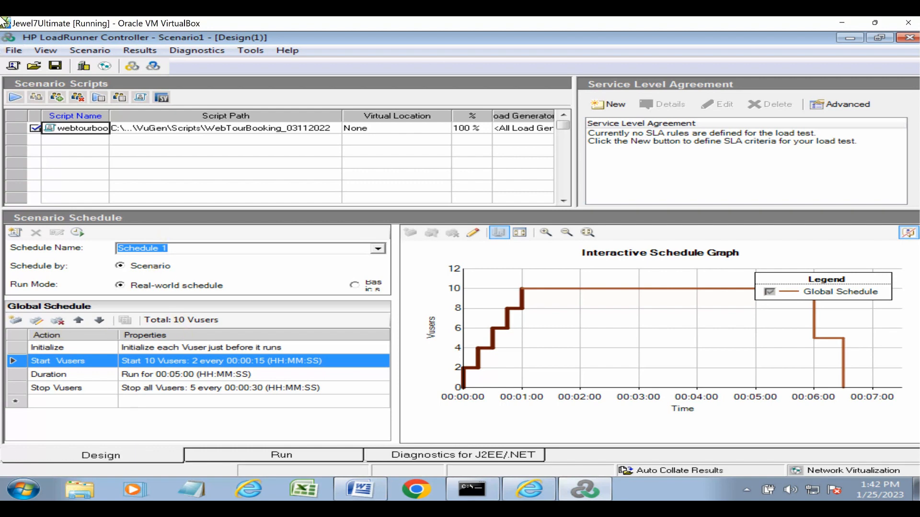
Step: Open the results directory settings for the scenario
{"action": "left_click", "coordinate": [139, 52]}
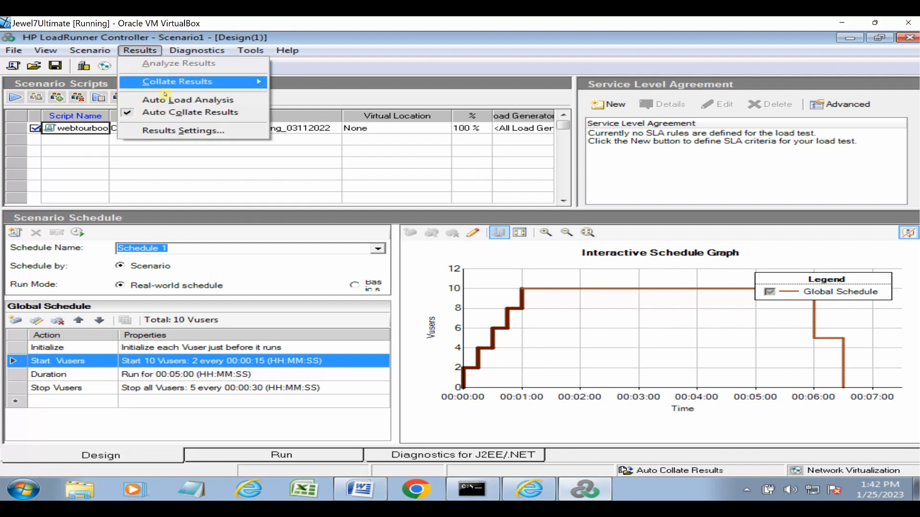
{"action": "left_click", "coordinate": [182, 130]}
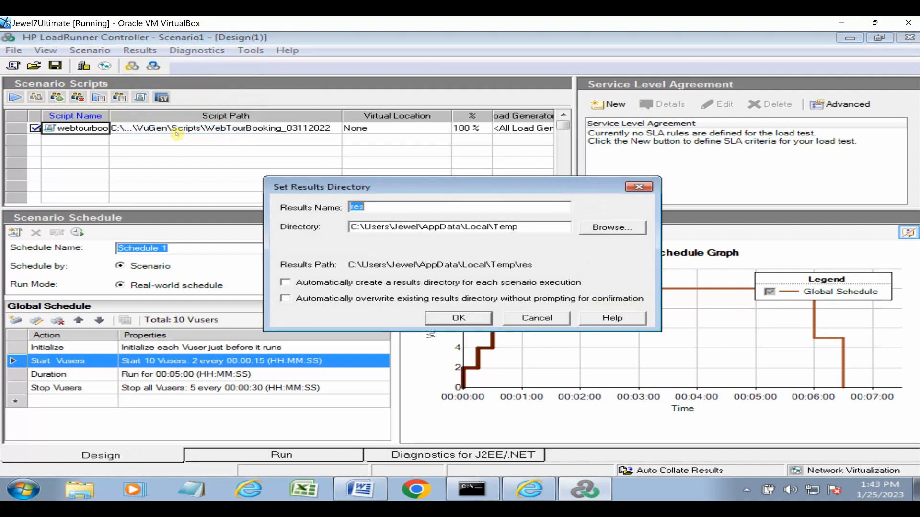
{"action": "left_click", "coordinate": [529, 226]}
Step: Switch to Windows Explorer, delete the res folder inside the desktop's LRResult folder, and return to the results settings
{"action": "left_click", "coordinate": [82, 491]}
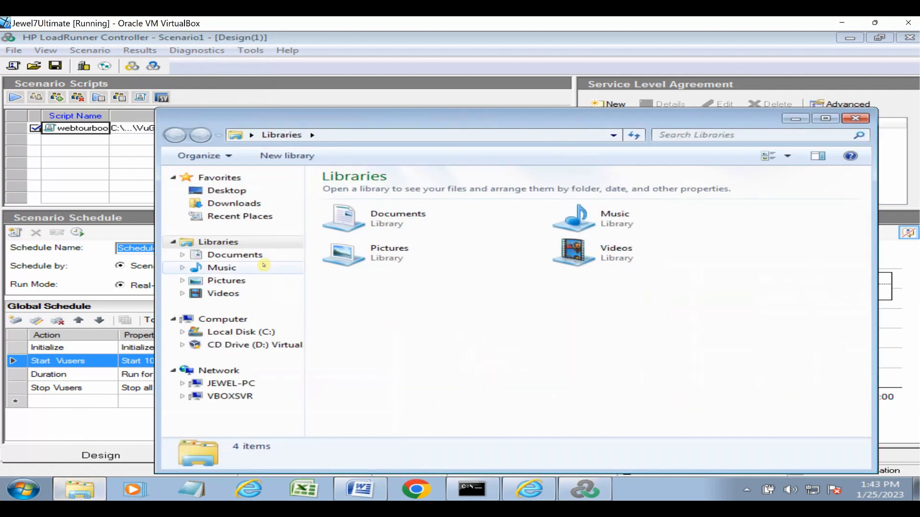
{"action": "left_click", "coordinate": [222, 192]}
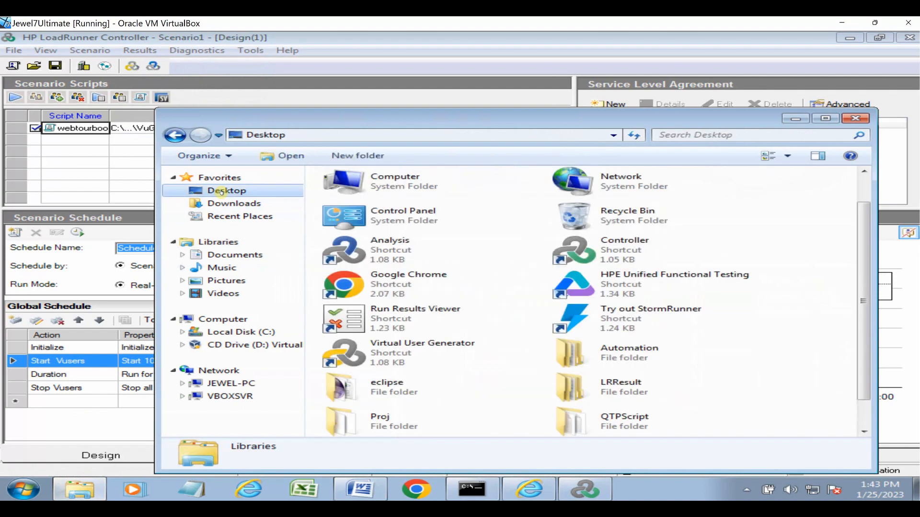
{"action": "double_click", "coordinate": [571, 394]}
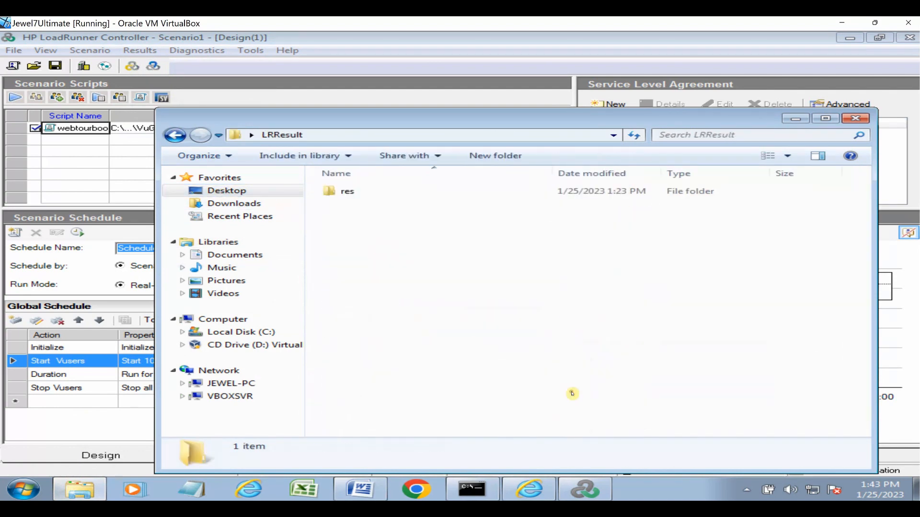
{"action": "left_click", "coordinate": [340, 194]}
{"action": "key", "text": "Delete"}
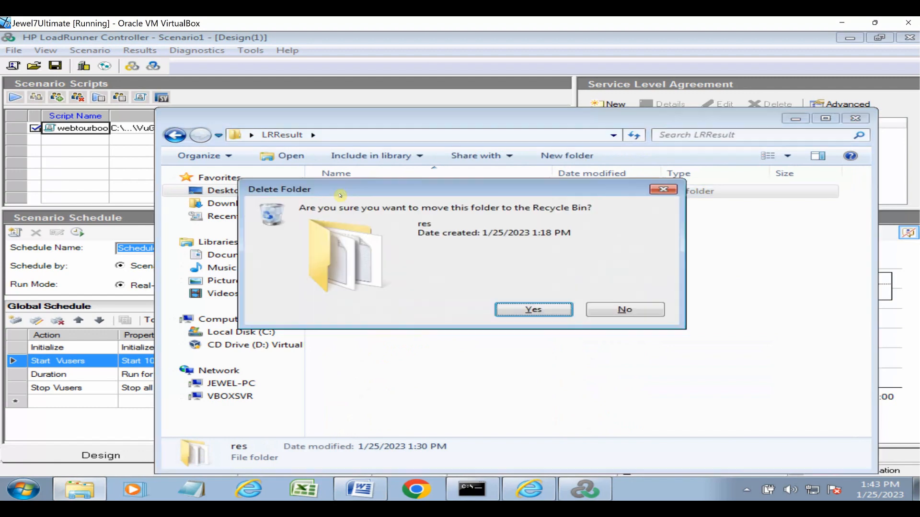
{"action": "key", "text": "Return"}
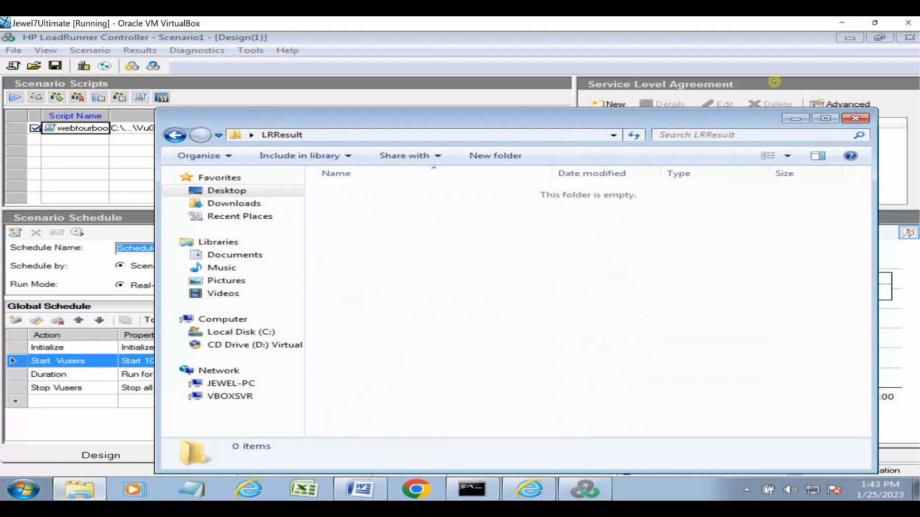
{"action": "left_click", "coordinate": [724, 32]}
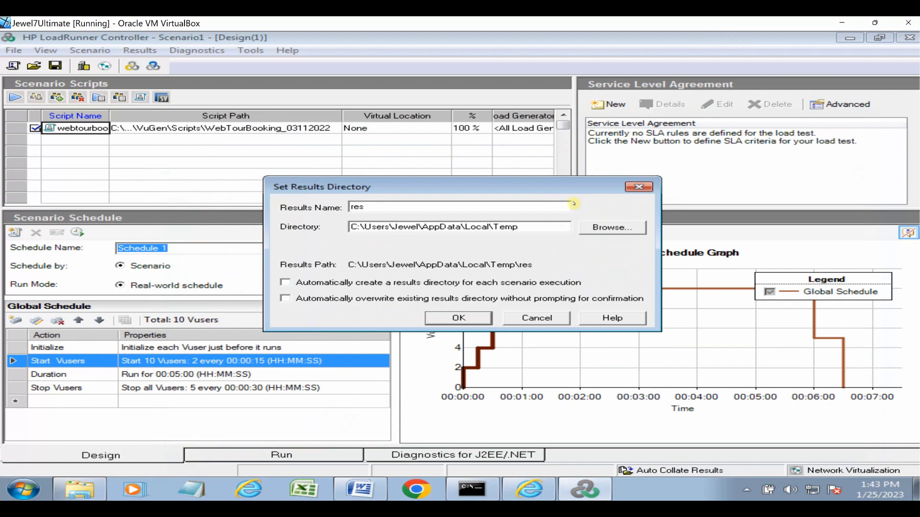
Step: Set the results directory to the desktop's LRResult folder and name the results WebTourBooking
{"action": "left_click", "coordinate": [612, 228]}
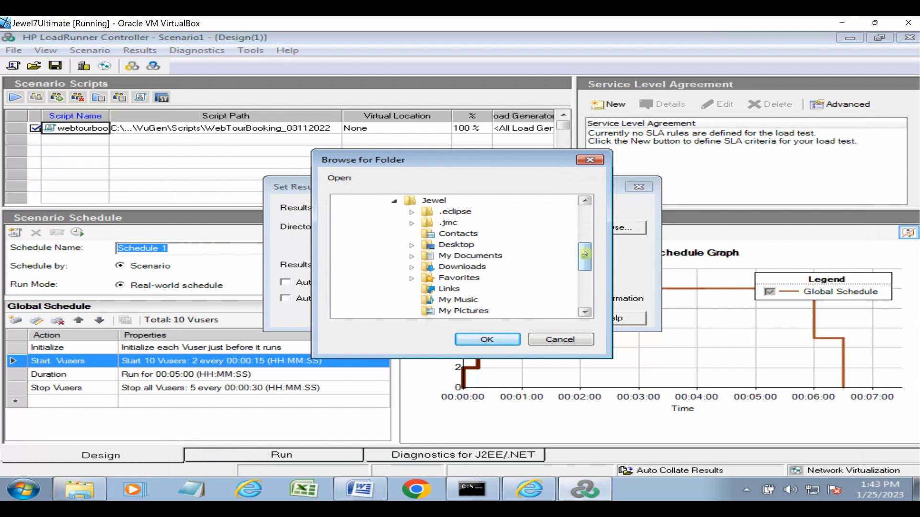
{"action": "left_click_drag", "start_coordinate": [584, 254], "coordinate": [586, 299]}
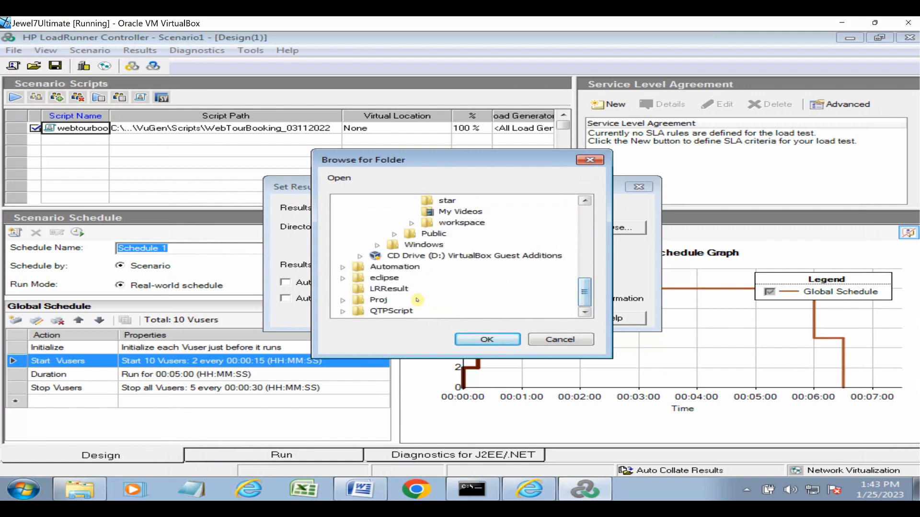
{"action": "left_click", "coordinate": [389, 289]}
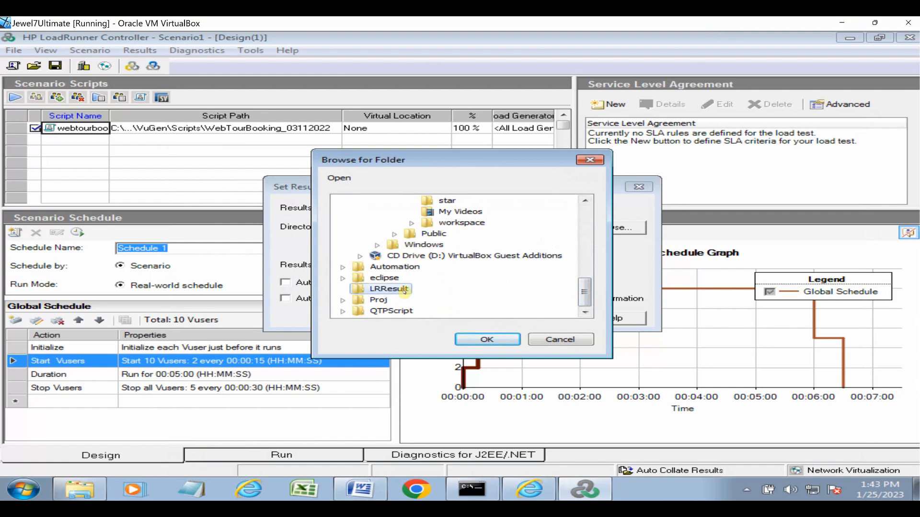
{"action": "left_click", "coordinate": [474, 341]}
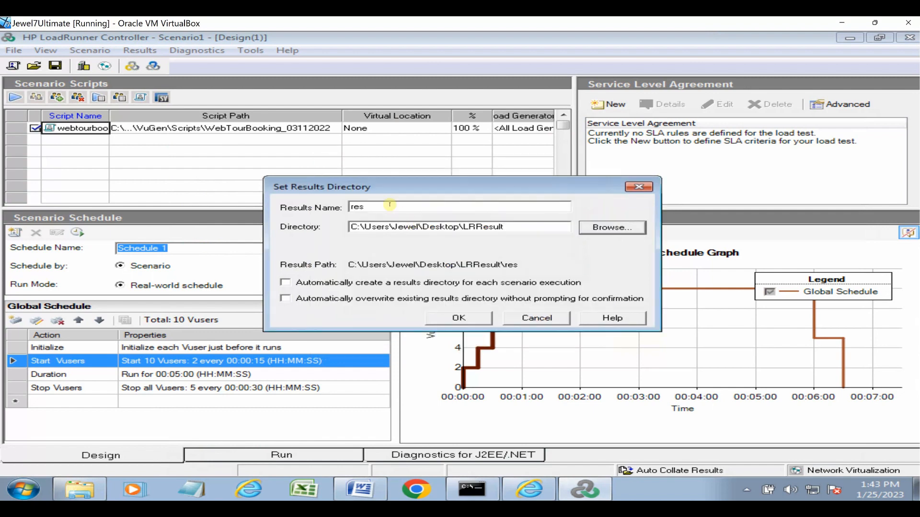
{"action": "left_click_drag", "start_coordinate": [366, 208], "coordinate": [328, 208]}
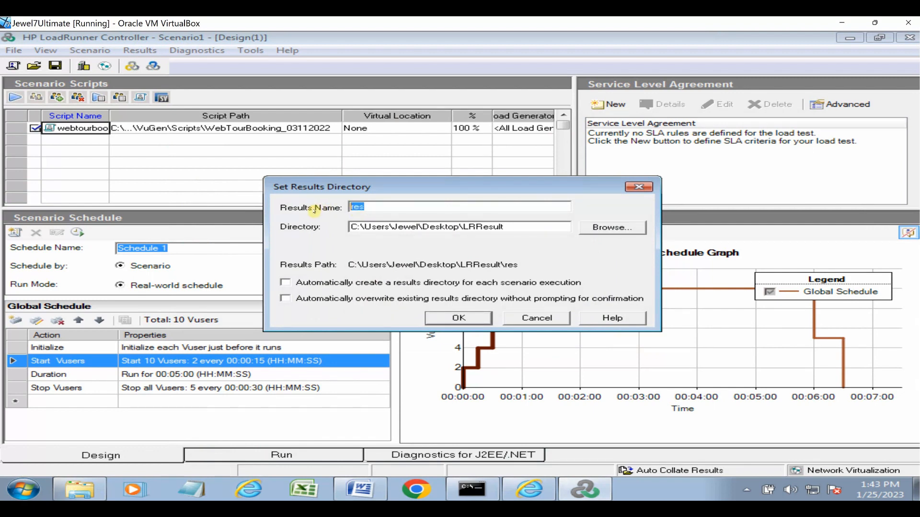
{"action": "type", "text": "WebTourB"}
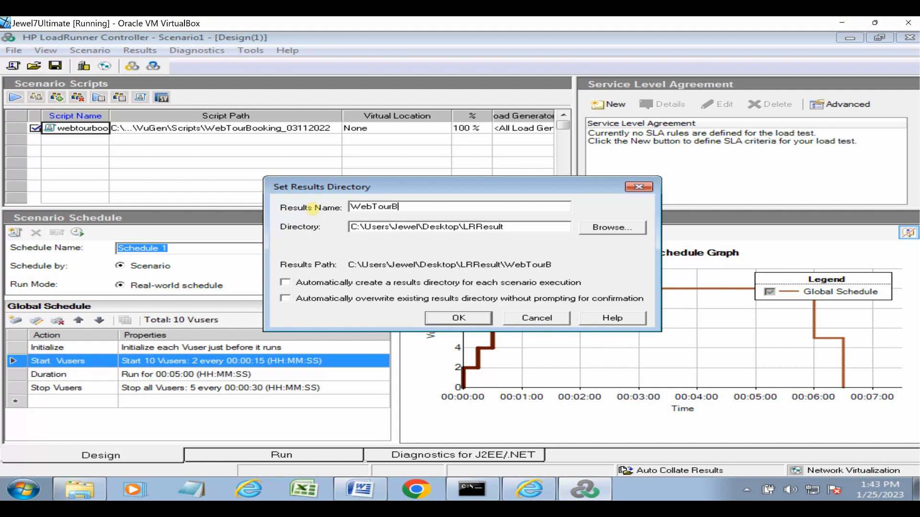
{"action": "type", "text": "ooking"}
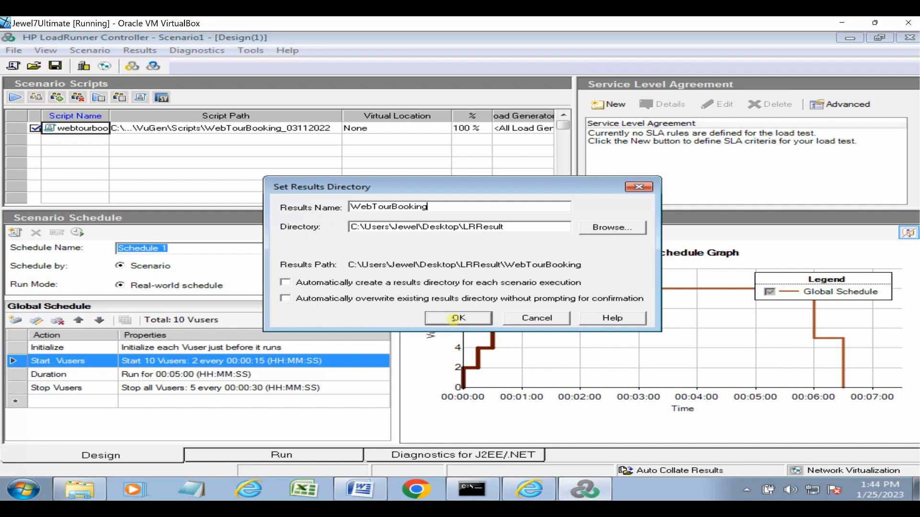
{"action": "left_click", "coordinate": [453, 318]}
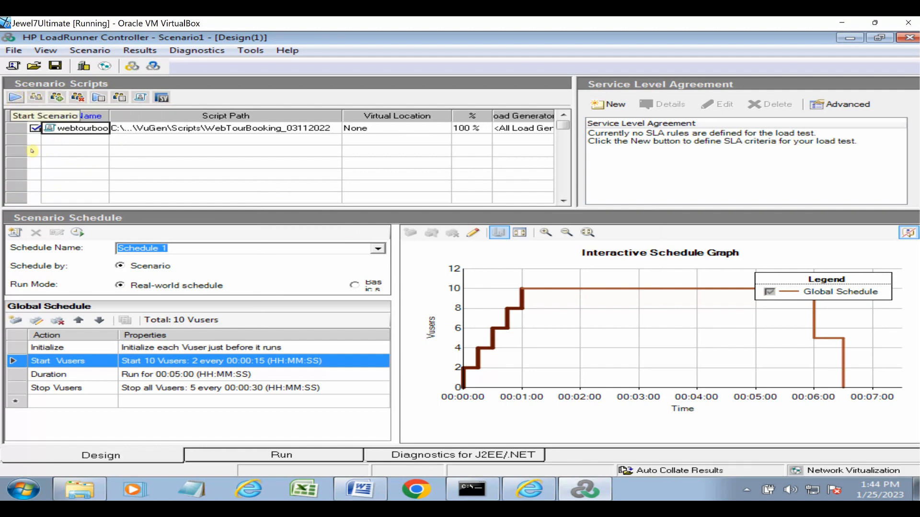
{"action": "left_click", "coordinate": [21, 99]}
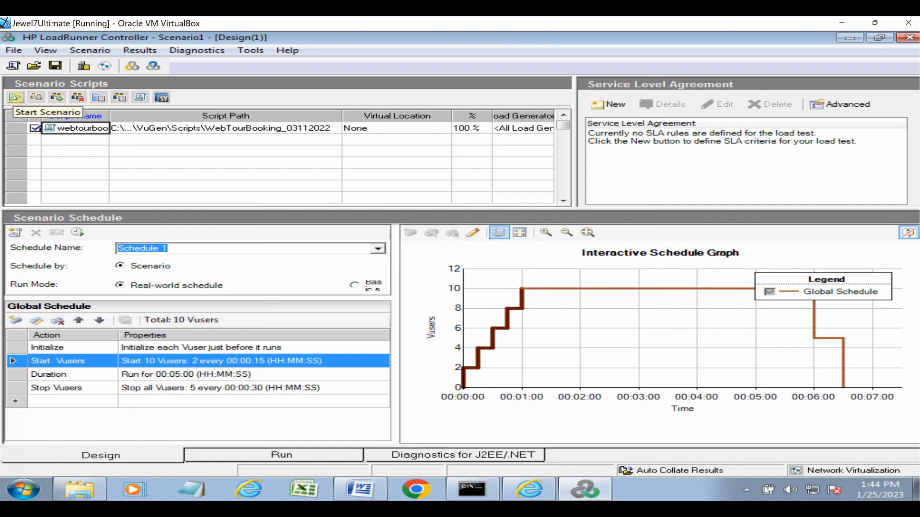
{"action": "left_click", "coordinate": [90, 51]}
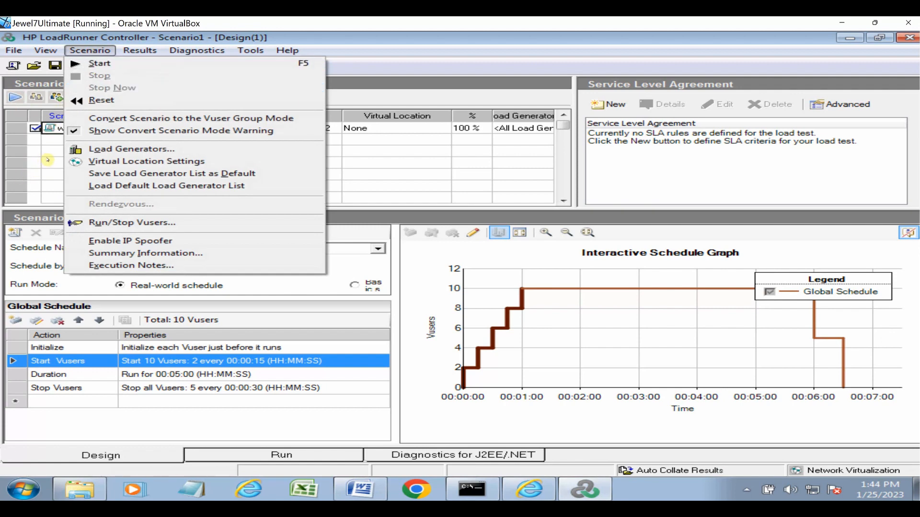
{"action": "left_click", "coordinate": [48, 160]}
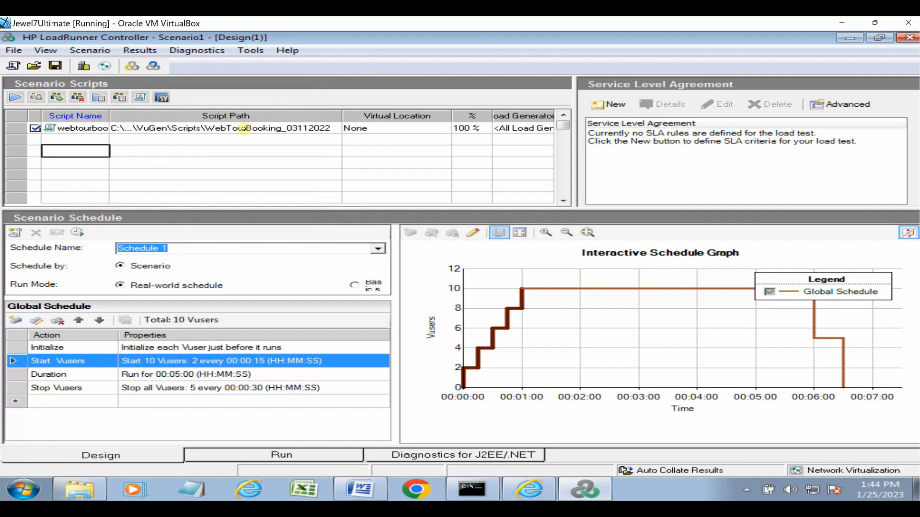
Step: Assign localhost as the load generator for the booking script in the scenario
{"action": "left_click", "coordinate": [400, 128]}
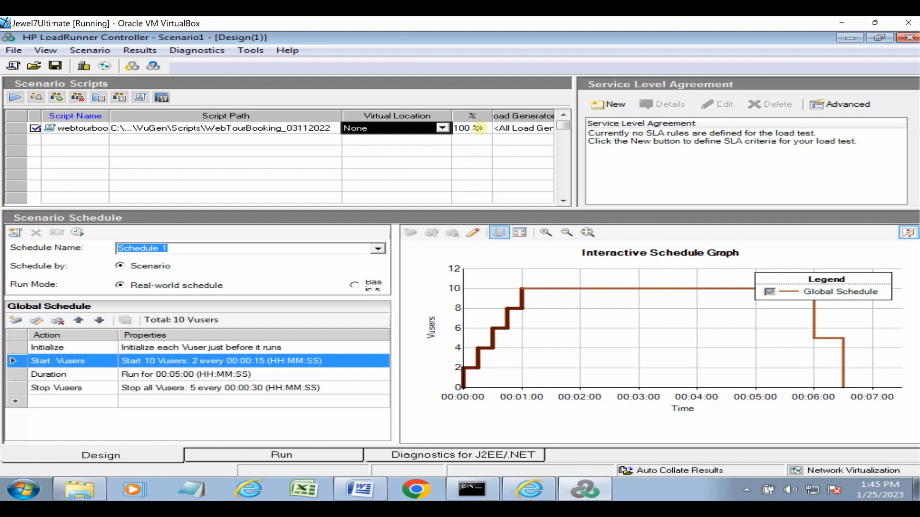
{"action": "left_click", "coordinate": [515, 128]}
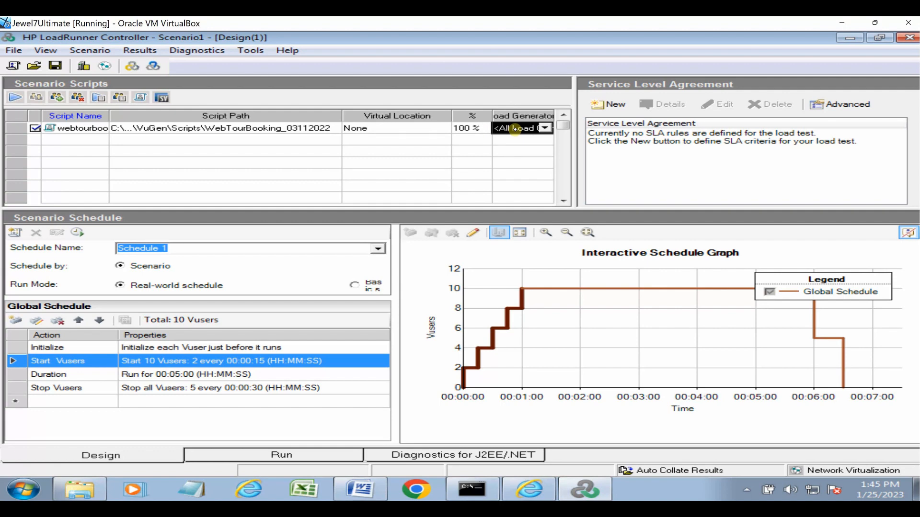
{"action": "left_click", "coordinate": [545, 128]}
{"action": "left_click", "coordinate": [546, 128]}
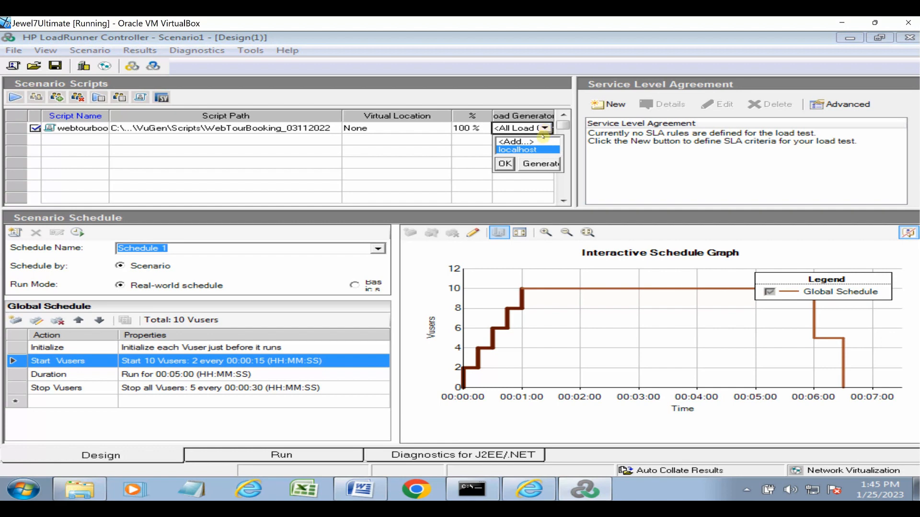
{"action": "left_click", "coordinate": [507, 164]}
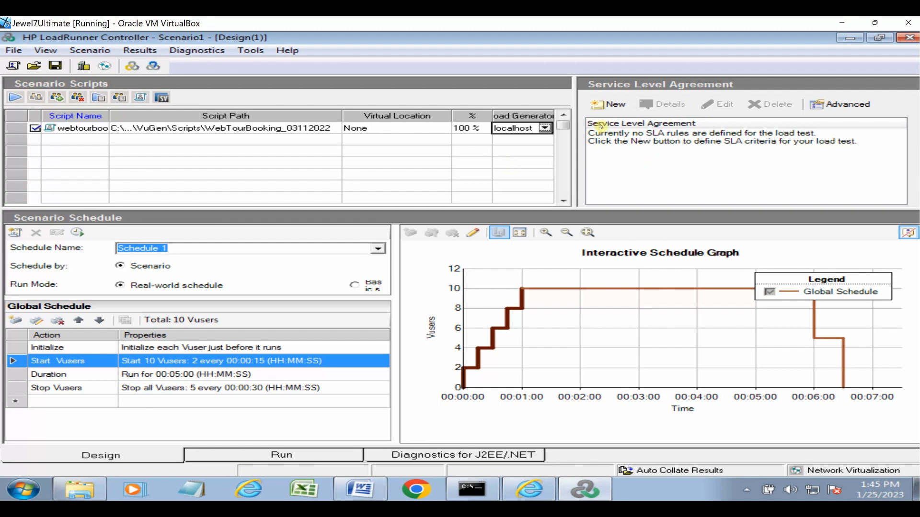
{"action": "left_click", "coordinate": [612, 107]}
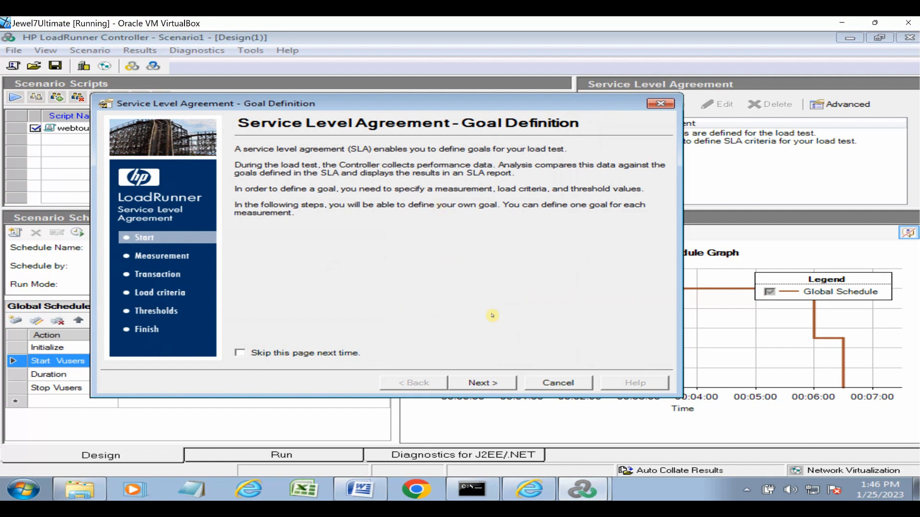
{"action": "left_click", "coordinate": [548, 386]}
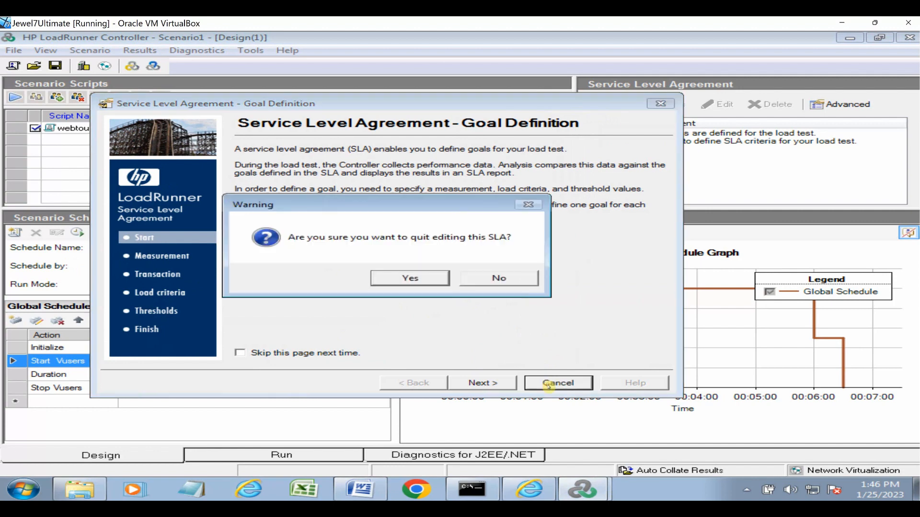
{"action": "left_click", "coordinate": [430, 281]}
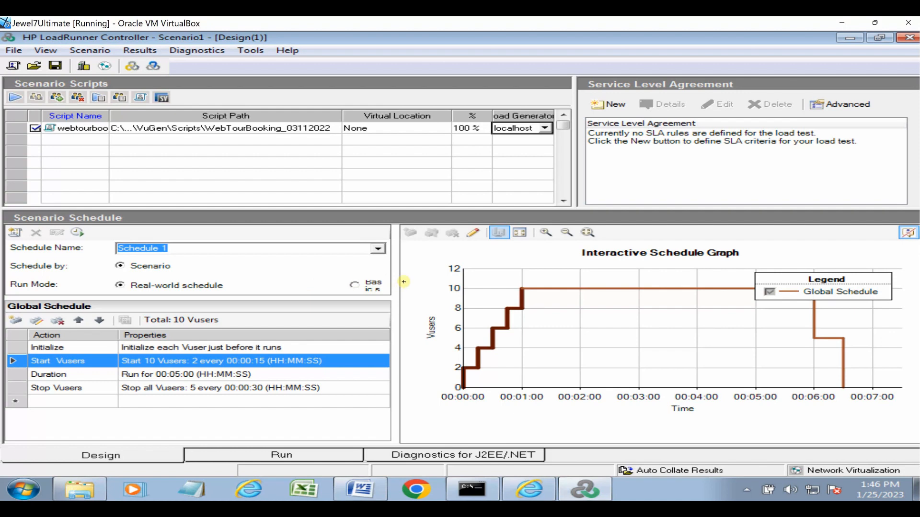
Step: Widen the schedule pane, and switch the run mode to Basic schedule and back to Real-world schedule
{"action": "left_click_drag", "start_coordinate": [404, 282], "coordinate": [447, 277]}
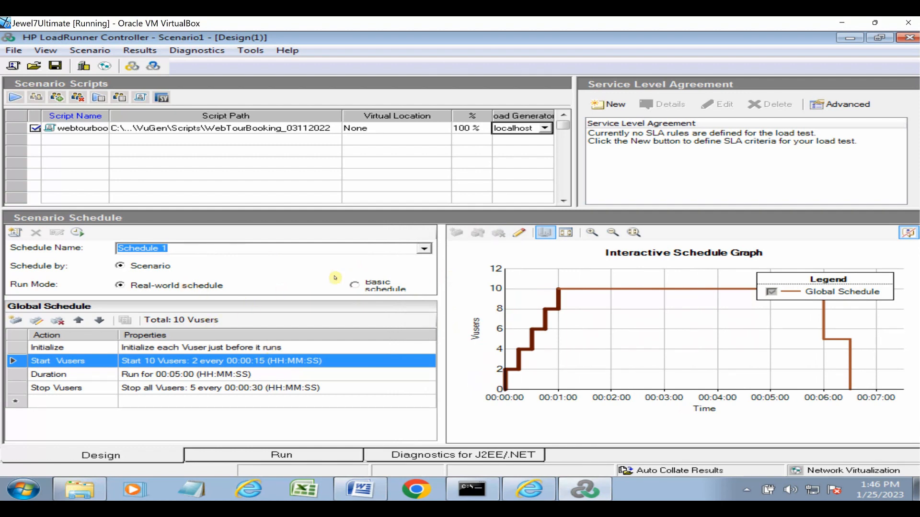
{"action": "left_click", "coordinate": [357, 287]}
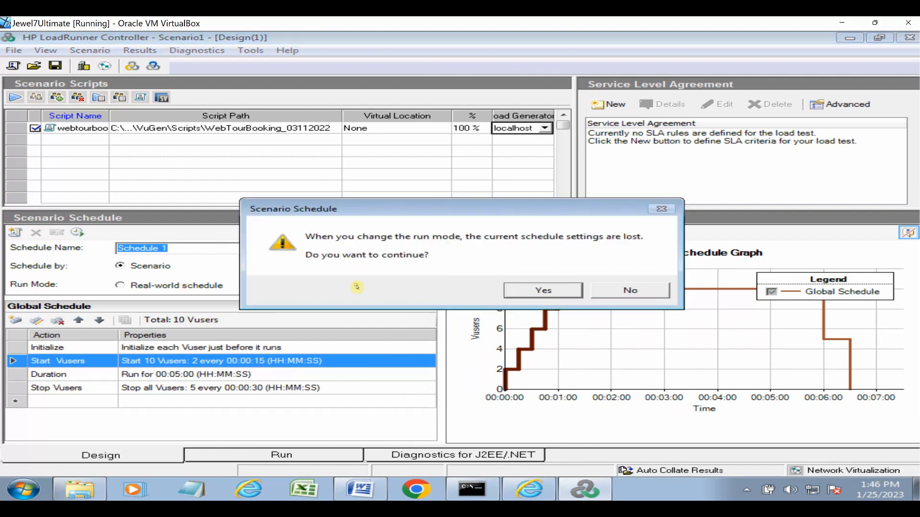
{"action": "left_click", "coordinate": [520, 293]}
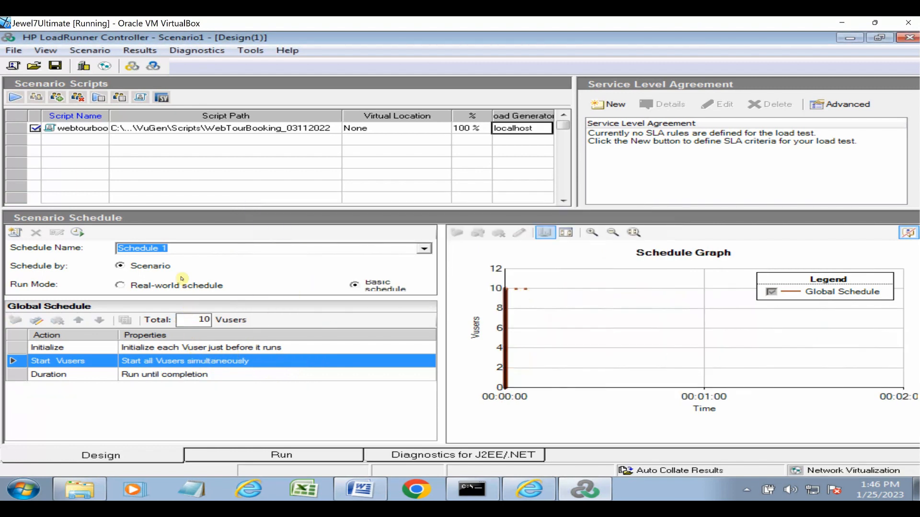
{"action": "left_click", "coordinate": [121, 285]}
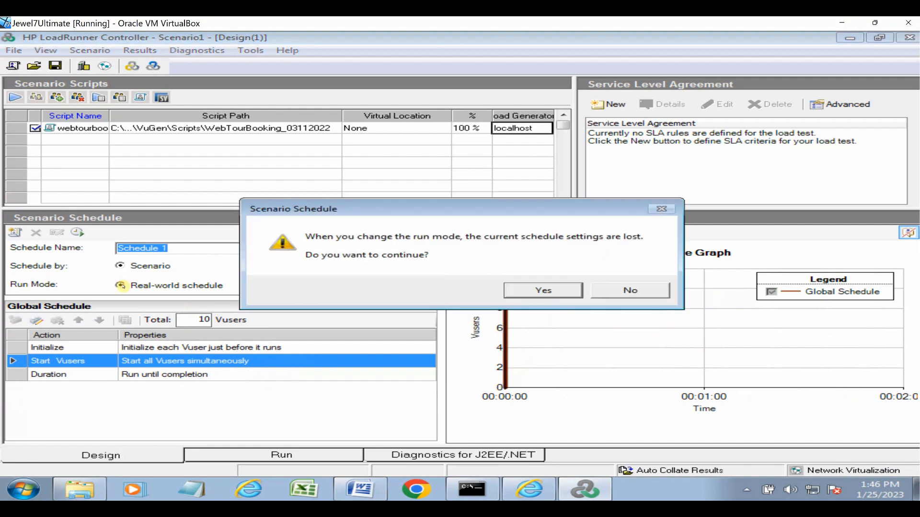
{"action": "left_click", "coordinate": [524, 292]}
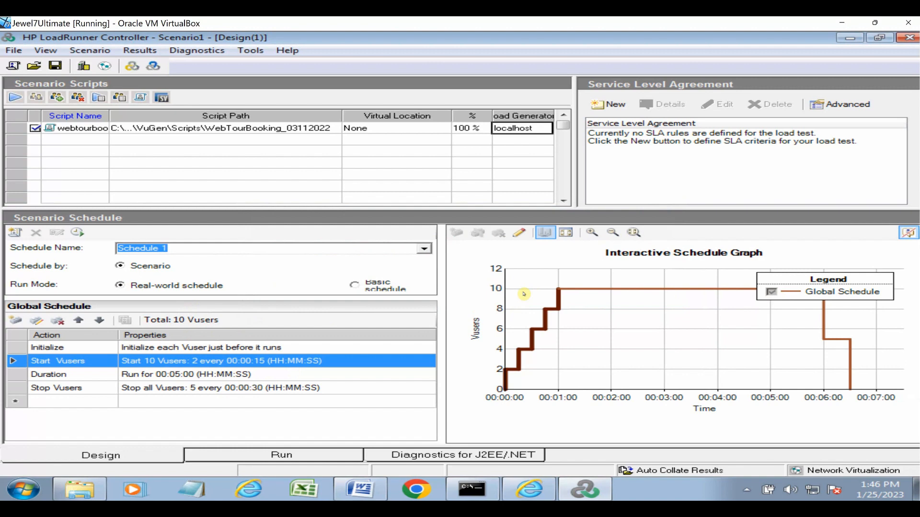
Step: Set the schedule's Initialize action to initialize 1 Vuser every 00:00:05
{"action": "left_click", "coordinate": [234, 349]}
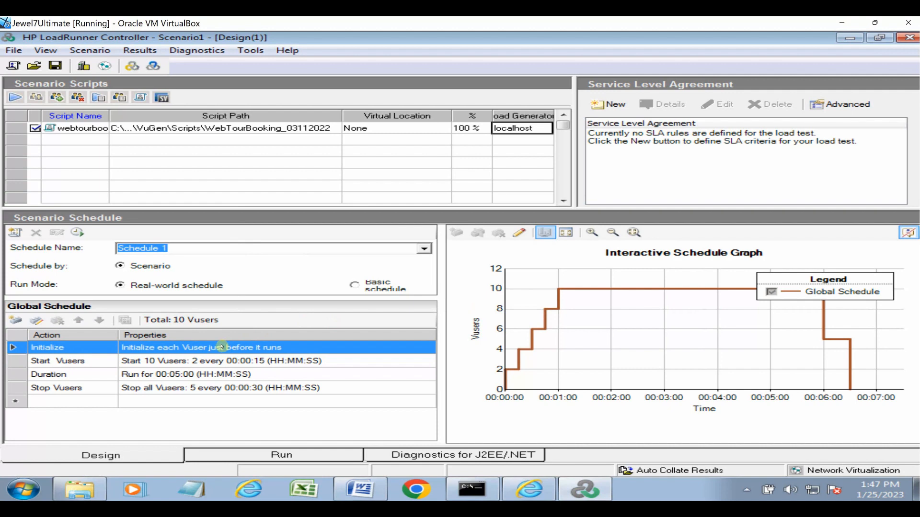
{"action": "double_click", "coordinate": [221, 347]}
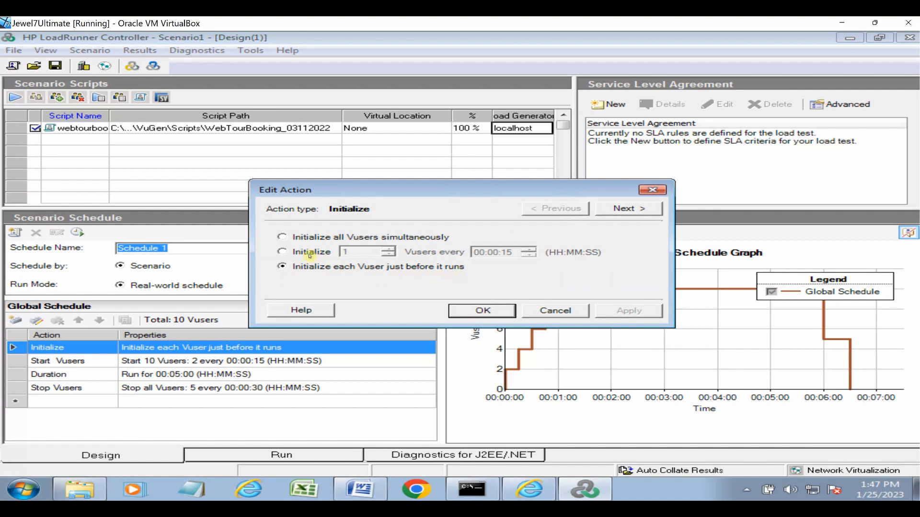
{"action": "left_click", "coordinate": [282, 252]}
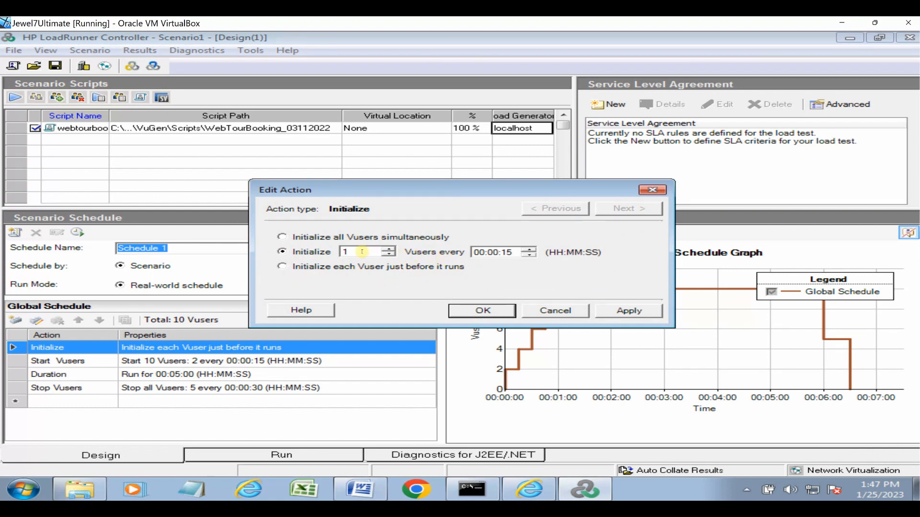
{"action": "left_click", "coordinate": [511, 252]}
{"action": "type", "text": "05"}
{"action": "left_click", "coordinate": [618, 311]}
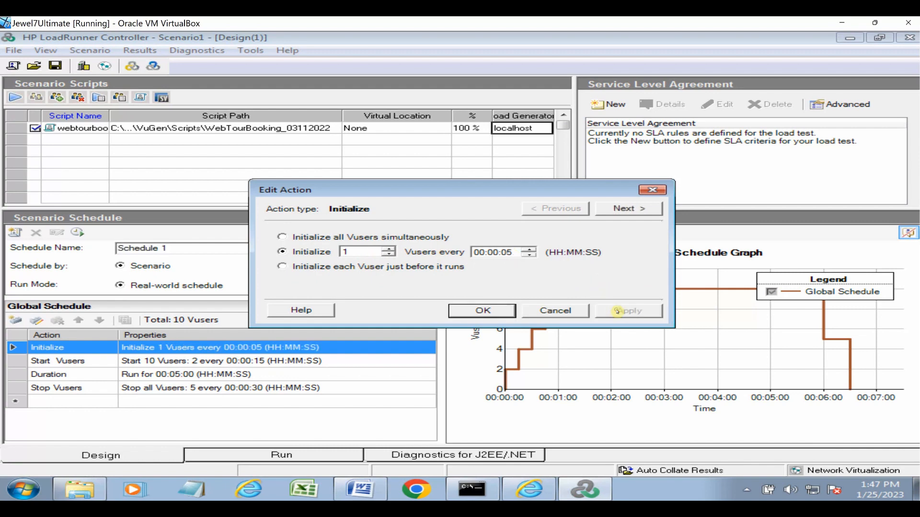
{"action": "left_click", "coordinate": [499, 311]}
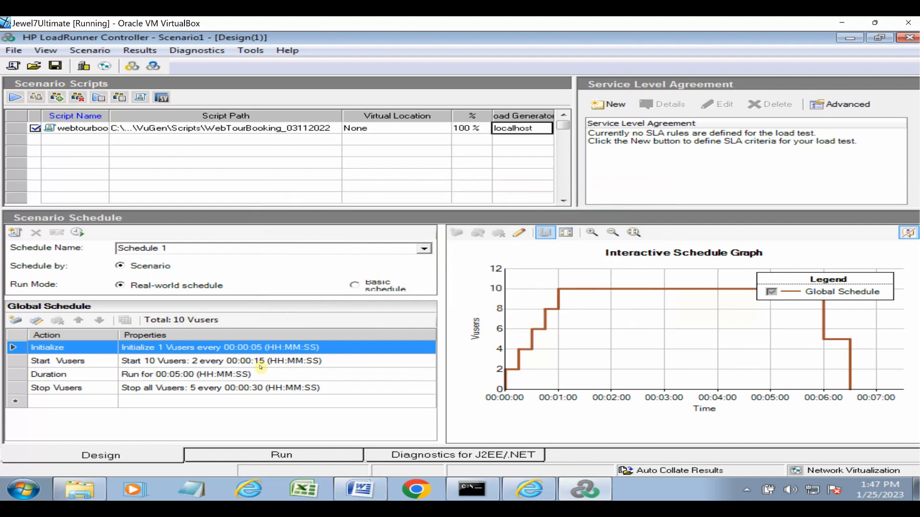
Step: Set the Start Vusers action to start 2 Vusers, 1 every 00:00:05
{"action": "left_click", "coordinate": [186, 363]}
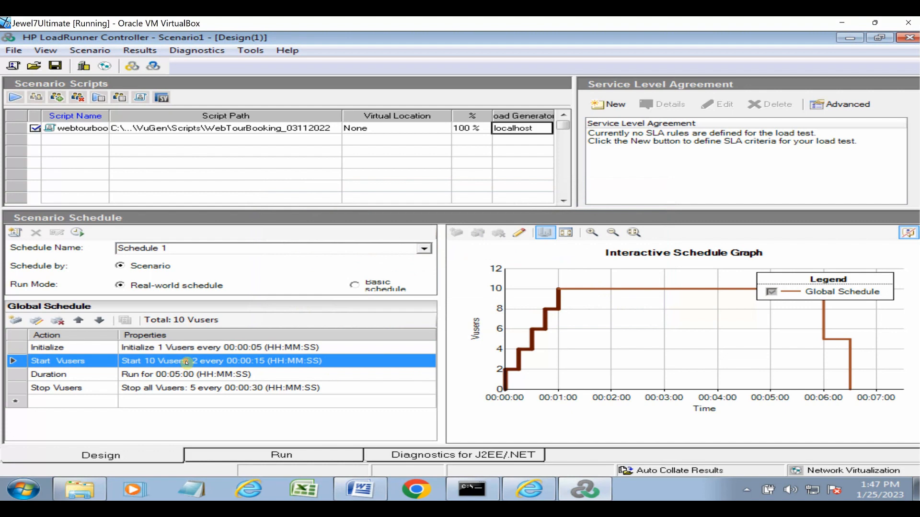
{"action": "double_click", "coordinate": [186, 363]}
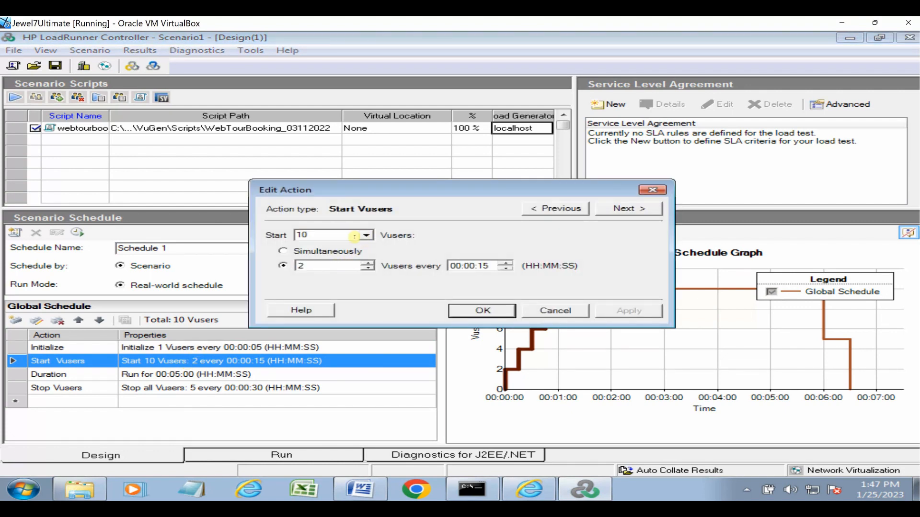
{"action": "double_click", "coordinate": [338, 238]}
{"action": "type", "text": "2"}
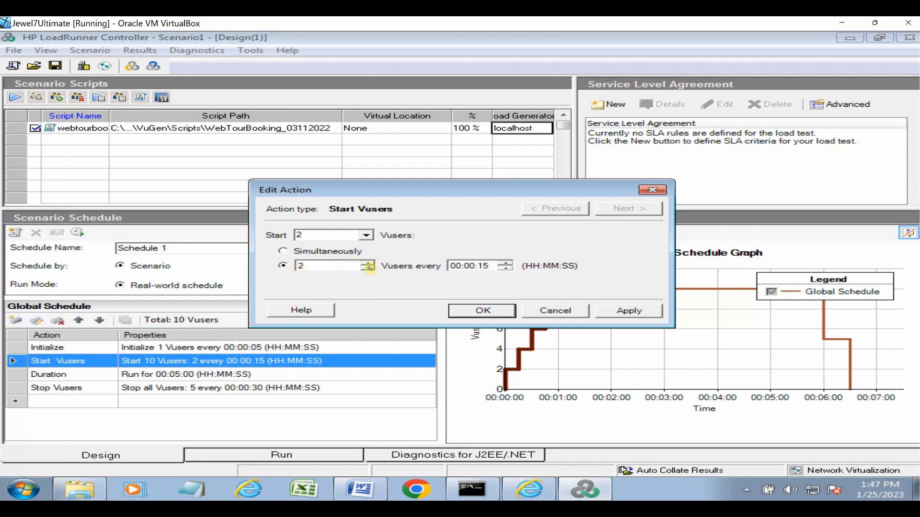
{"action": "left_click", "coordinate": [369, 268]}
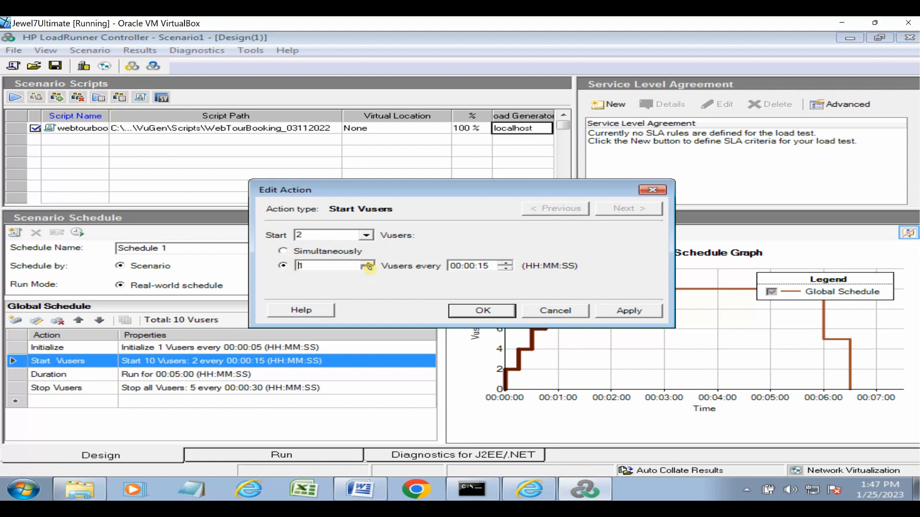
{"action": "left_click", "coordinate": [485, 266]}
{"action": "type", "text": "05"}
{"action": "left_click_drag", "start_coordinate": [539, 195], "coordinate": [397, 134]}
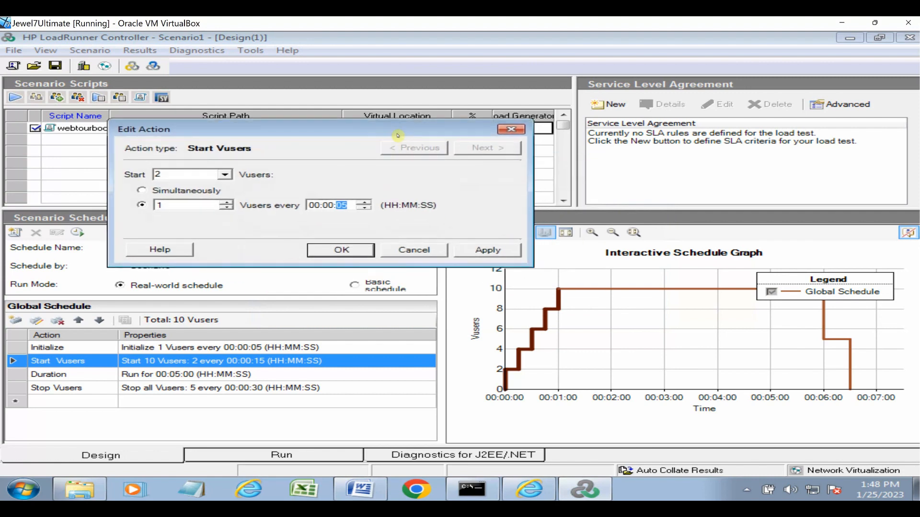
{"action": "left_click", "coordinate": [481, 250]}
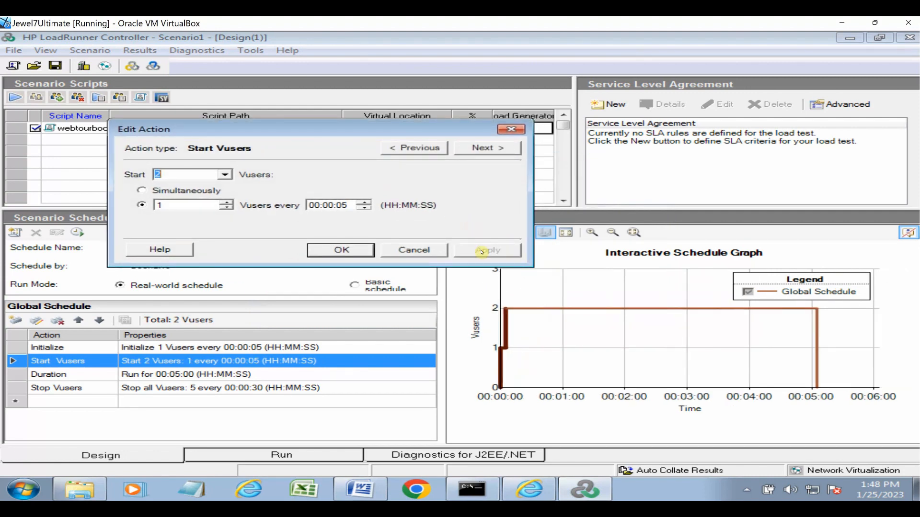
{"action": "left_click", "coordinate": [343, 250]}
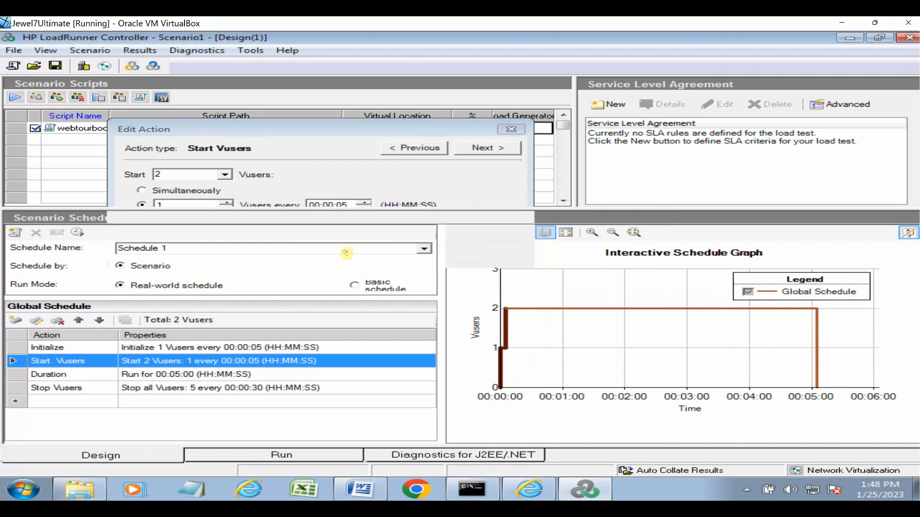
Step: Set the schedule's Duration action to run for 00:04:00
{"action": "double_click", "coordinate": [181, 374]}
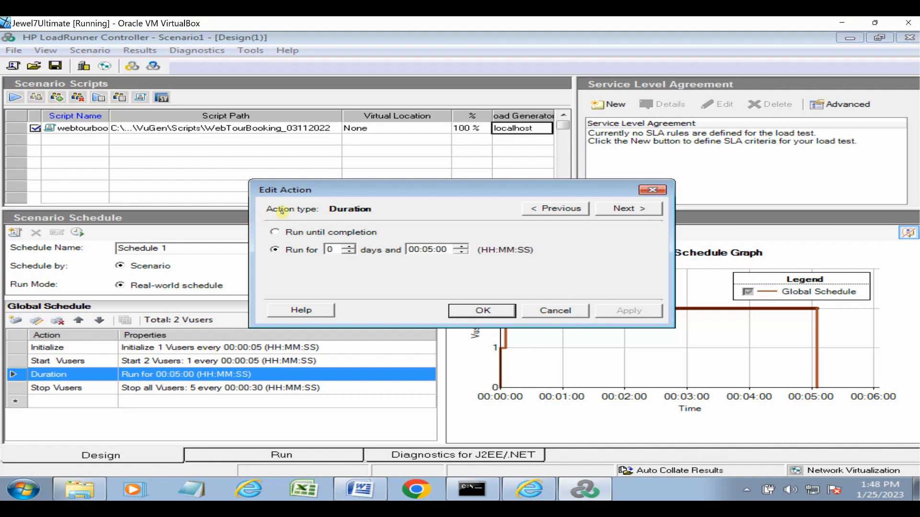
{"action": "left_click", "coordinate": [427, 249]}
{"action": "type", "text": "10"}
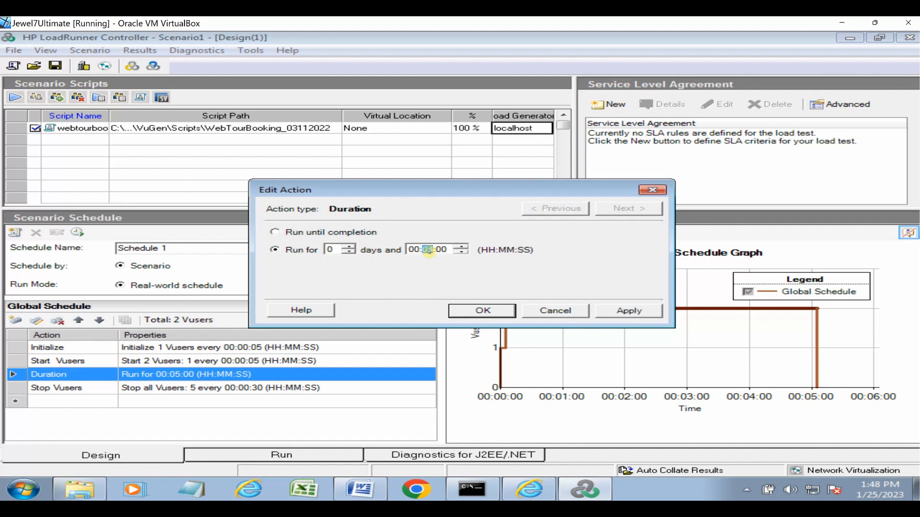
{"action": "left_click", "coordinate": [619, 312]}
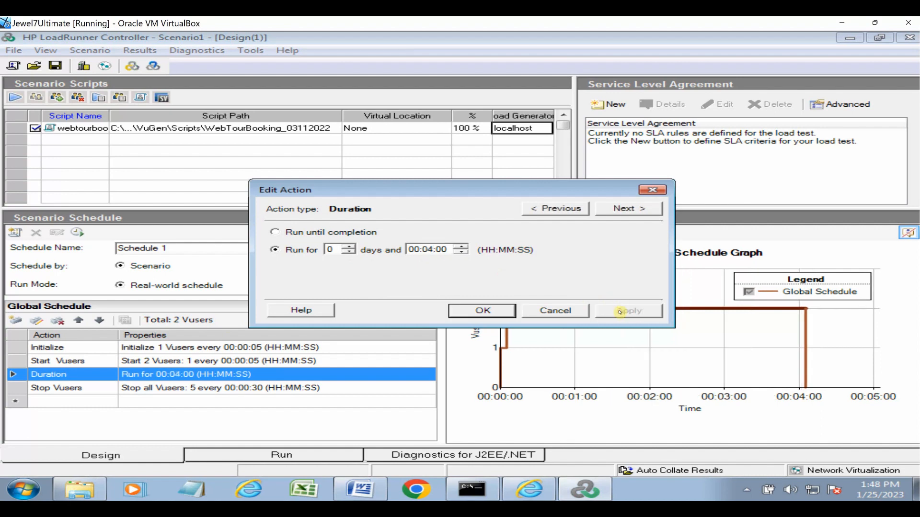
{"action": "left_click", "coordinate": [501, 312]}
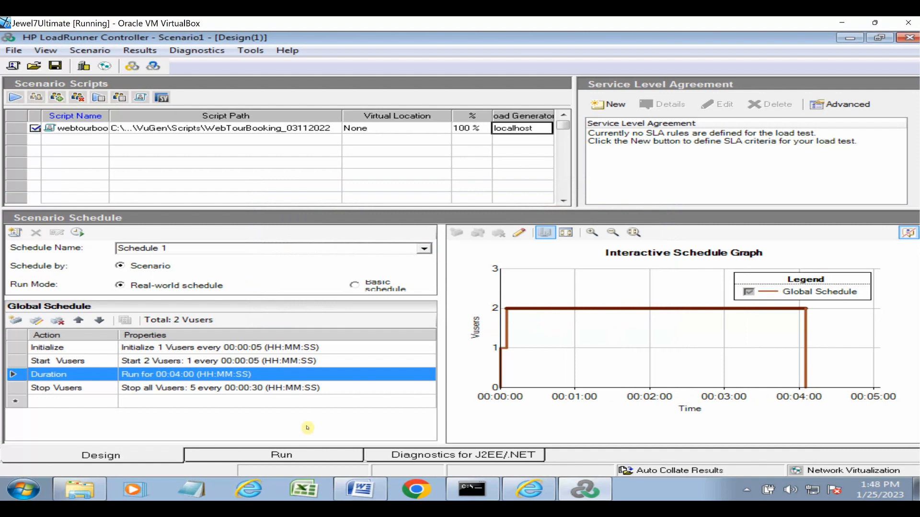
Step: Set the Stop Vusers action to stop all Vusers, 1 every 00:00:05
{"action": "left_click", "coordinate": [207, 390]}
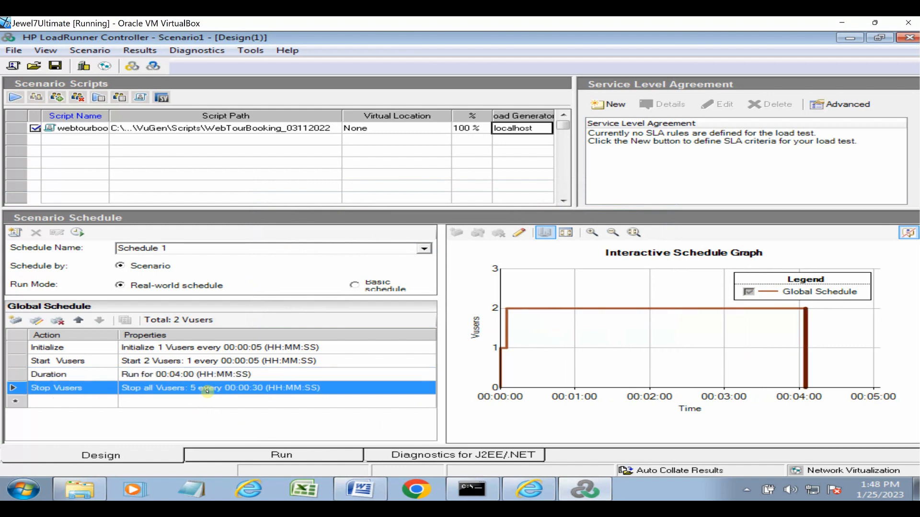
{"action": "double_click", "coordinate": [207, 390]}
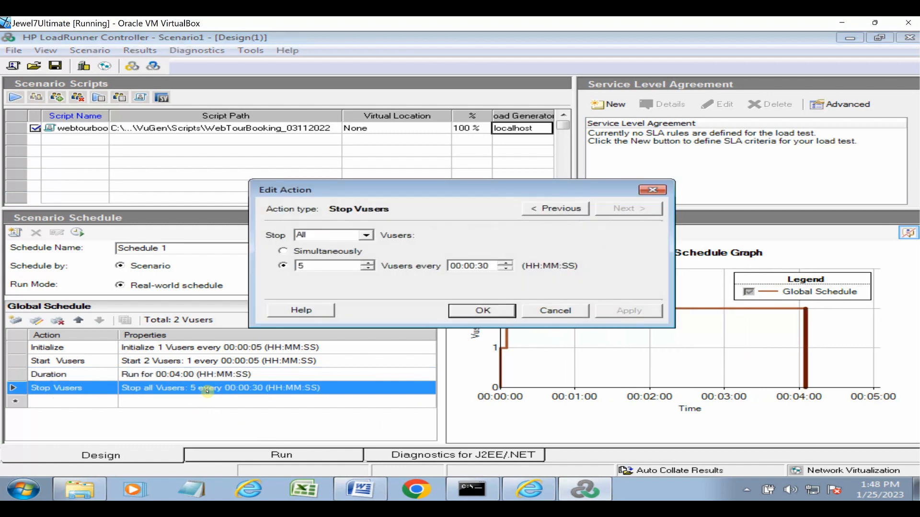
{"action": "left_click", "coordinate": [319, 266]}
{"action": "key", "text": "BackSpace"}
{"action": "type", "text": "1"}
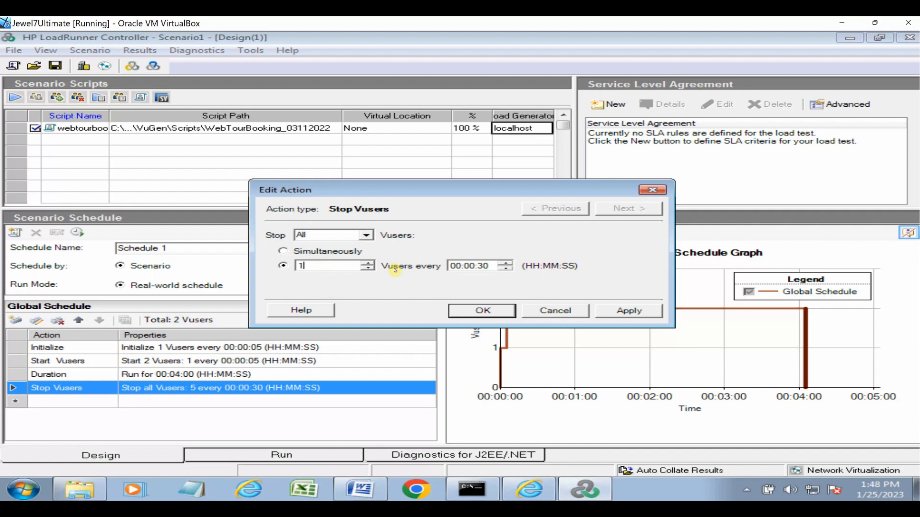
{"action": "left_click", "coordinate": [488, 267]}
{"action": "type", "text": "5"}
{"action": "left_click", "coordinate": [611, 312]}
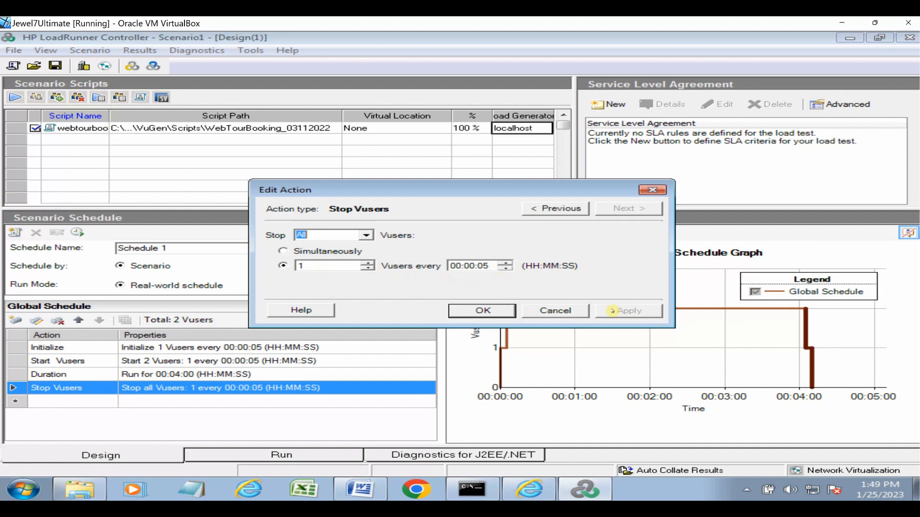
{"action": "left_click", "coordinate": [498, 312]}
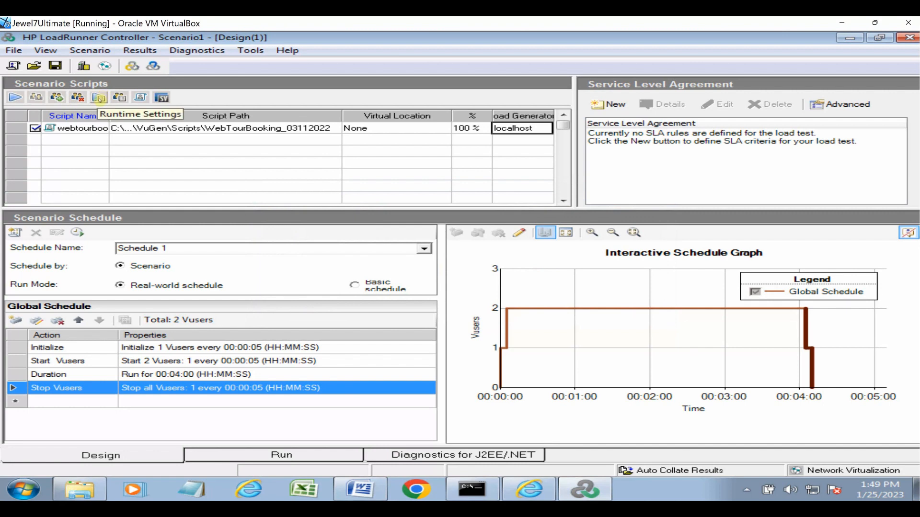
Step: Set the script's run-time pacing to start new iterations after the previous one ends with a fixed 60-second delay, reviewing log and think time options
{"action": "left_click", "coordinate": [99, 98]}
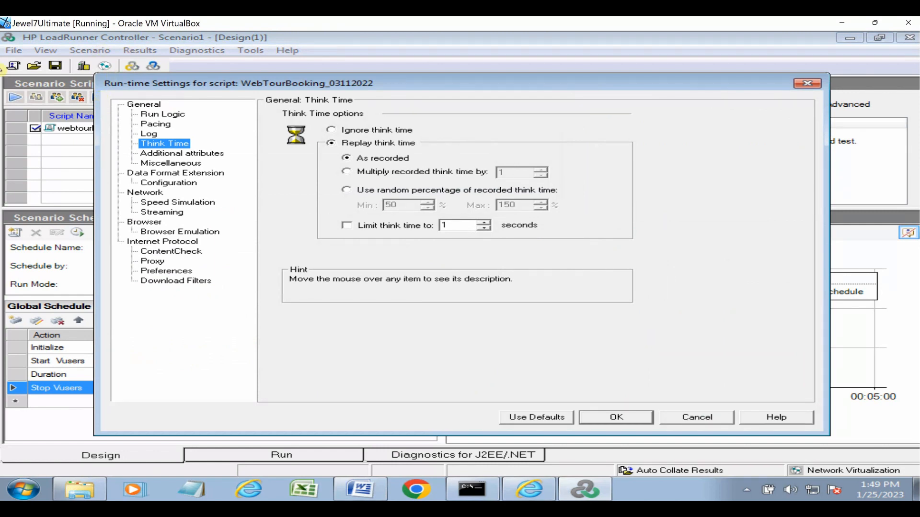
{"action": "left_click", "coordinate": [152, 115]}
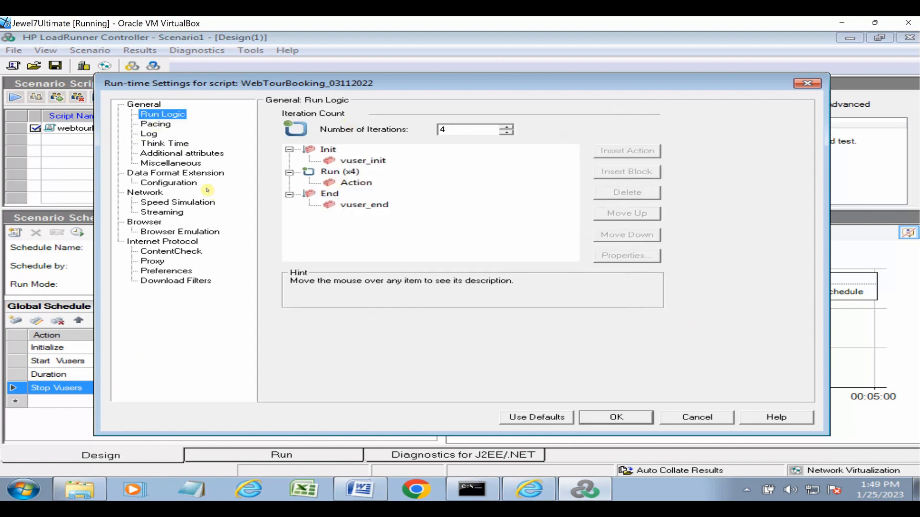
{"action": "left_click", "coordinate": [155, 125]}
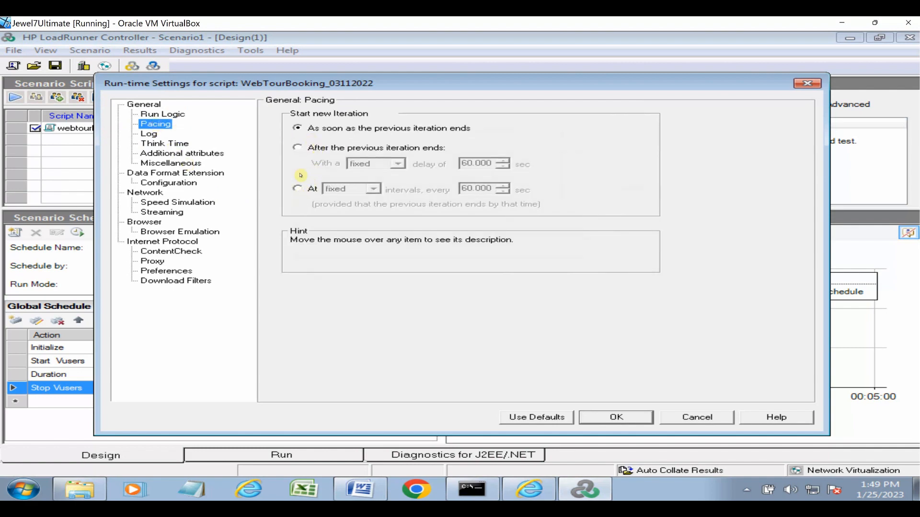
{"action": "left_click", "coordinate": [297, 149]}
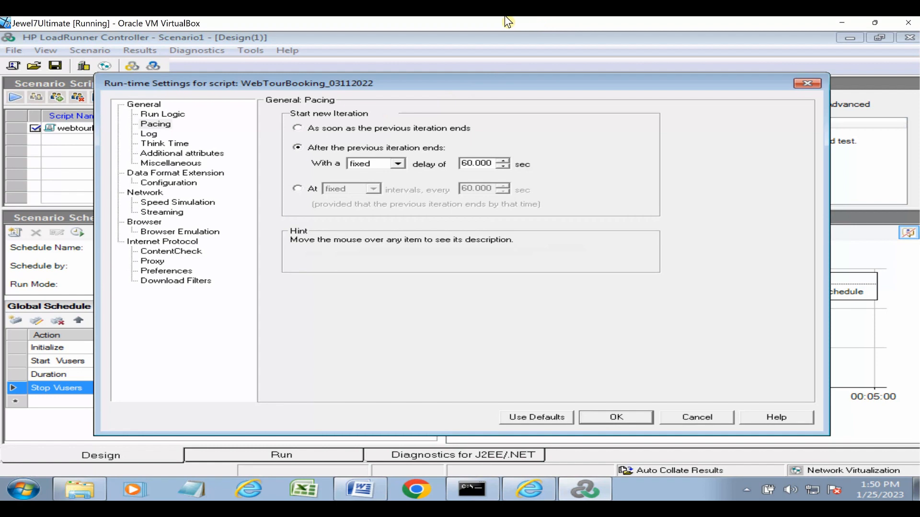
{"action": "left_click", "coordinate": [149, 134]}
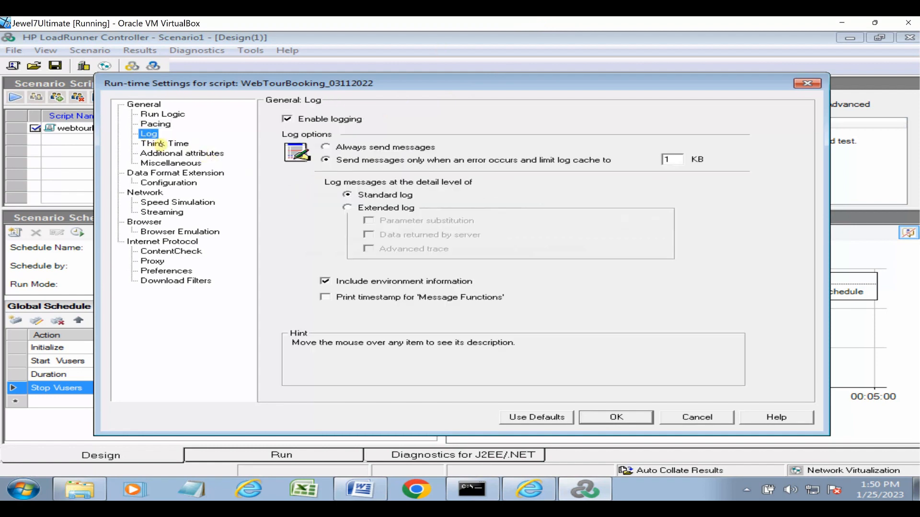
{"action": "left_click", "coordinate": [161, 144]}
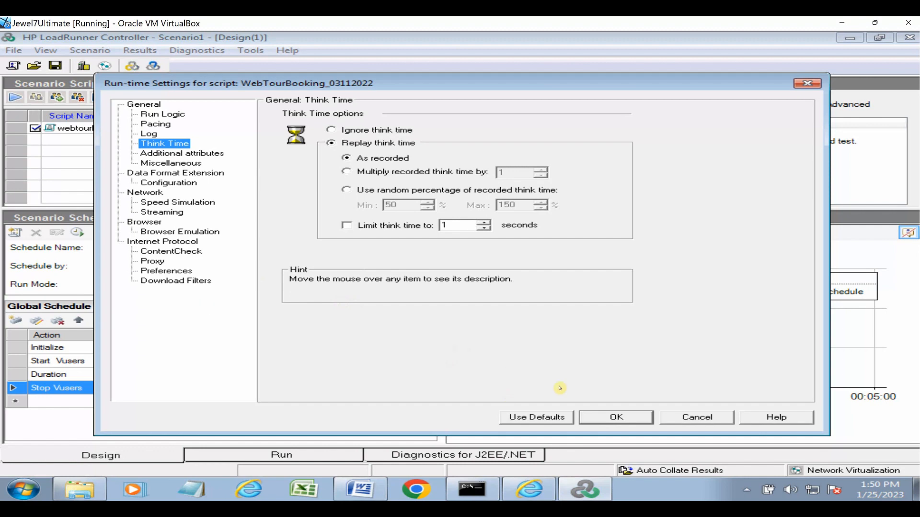
{"action": "left_click", "coordinate": [606, 418]}
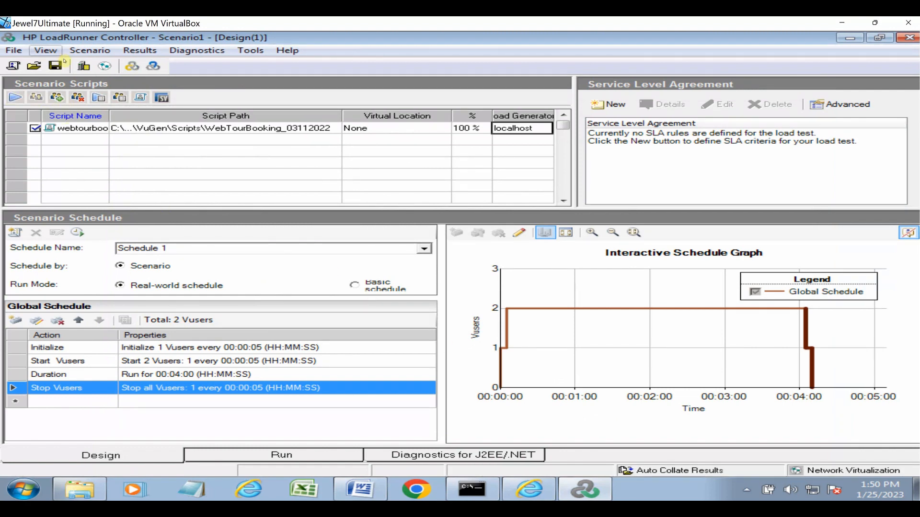
Step: Start the load test scenario
{"action": "left_click", "coordinate": [95, 48]}
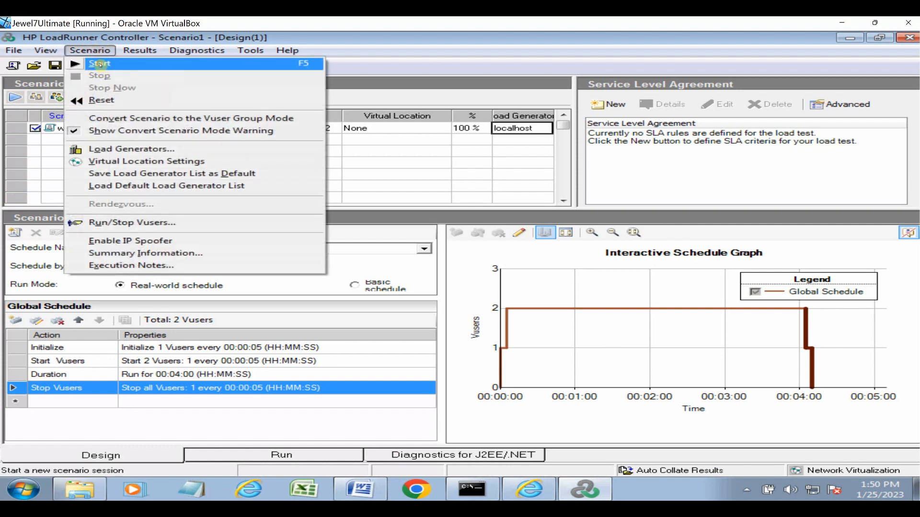
{"action": "left_click", "coordinate": [100, 64]}
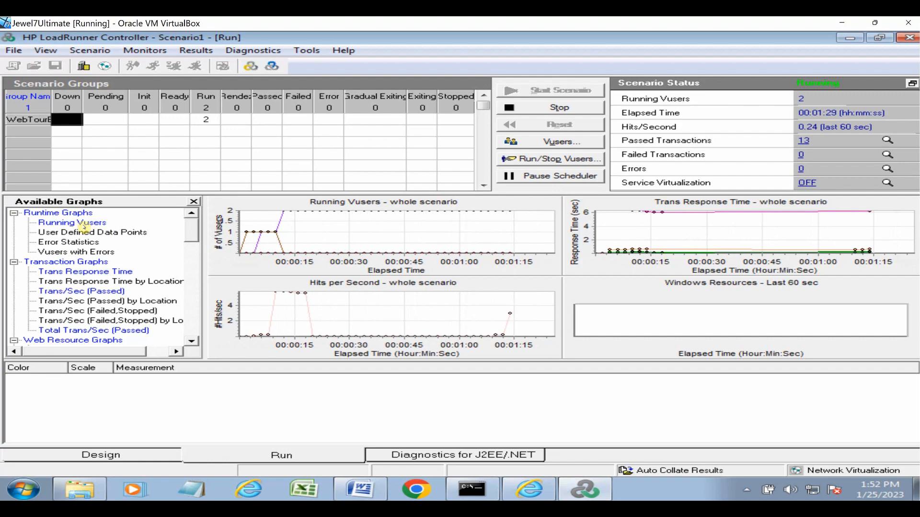
Step: Examine the Running Vusers, Trans Response Time, Trans/Sec (Passed), Trans/Sec (Passed) by Location and Total Trans/Sec (Passed) graphs for the test run
{"action": "double_click", "coordinate": [84, 226]}
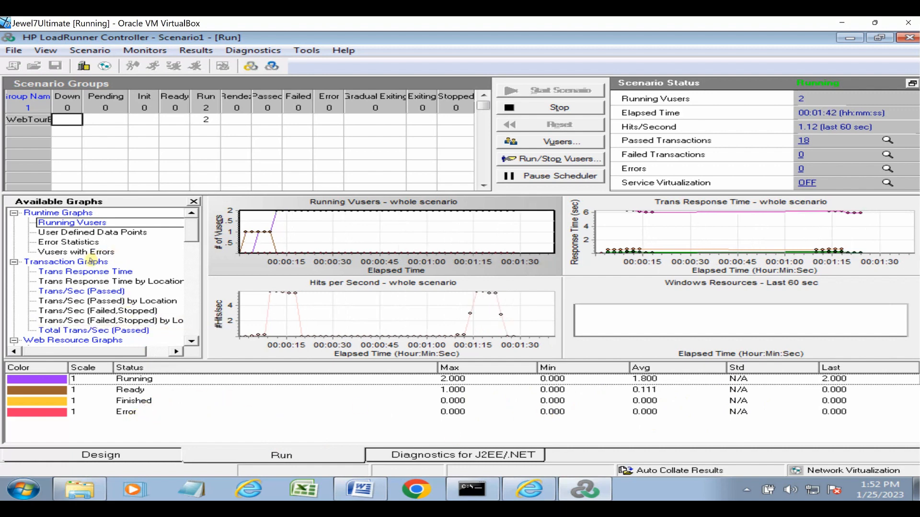
{"action": "left_click", "coordinate": [78, 272]}
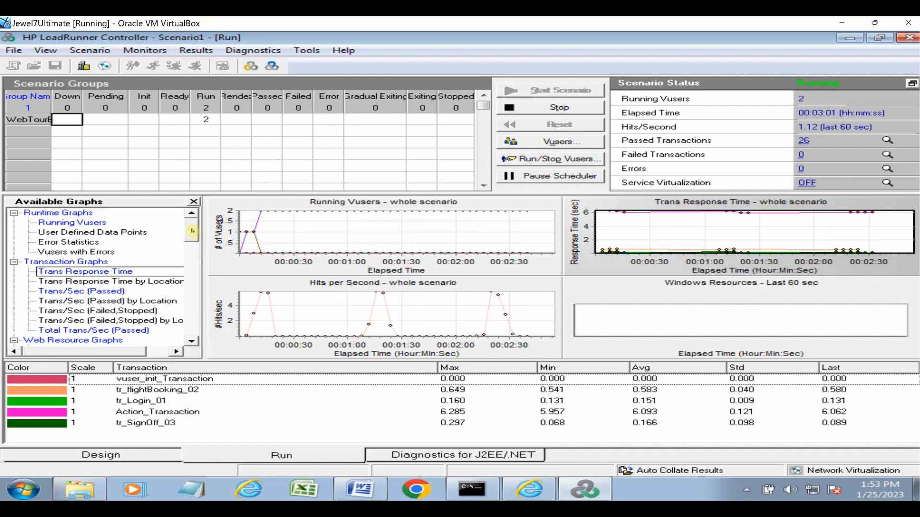
{"action": "left_click_drag", "start_coordinate": [192, 231], "coordinate": [181, 212]}
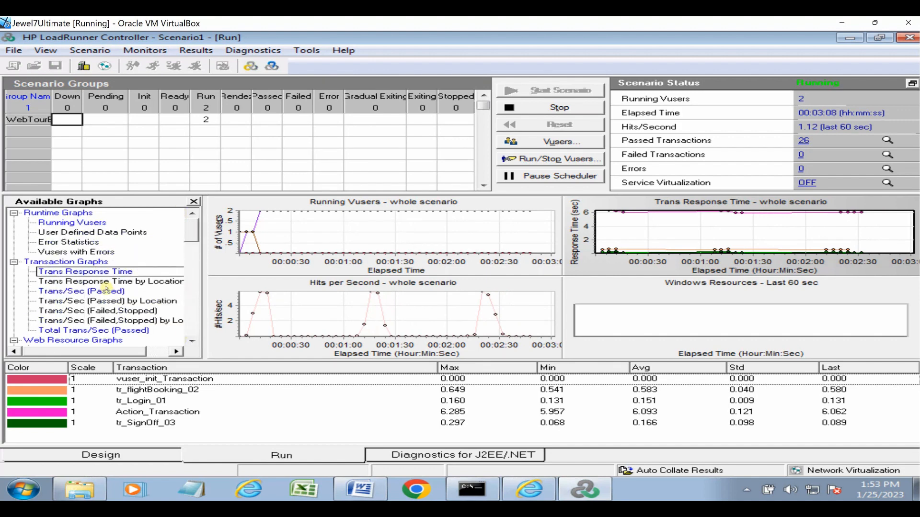
{"action": "left_click", "coordinate": [82, 292]}
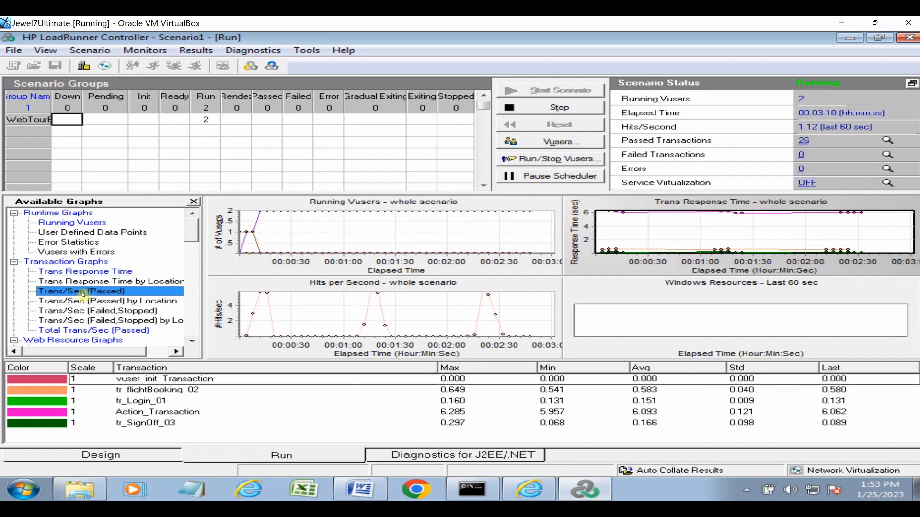
{"action": "double_click", "coordinate": [83, 292]}
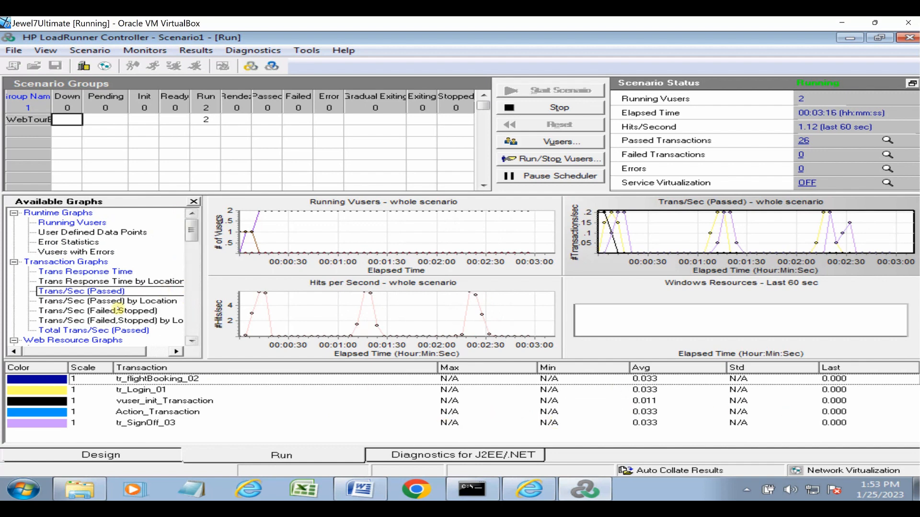
{"action": "double_click", "coordinate": [74, 302]}
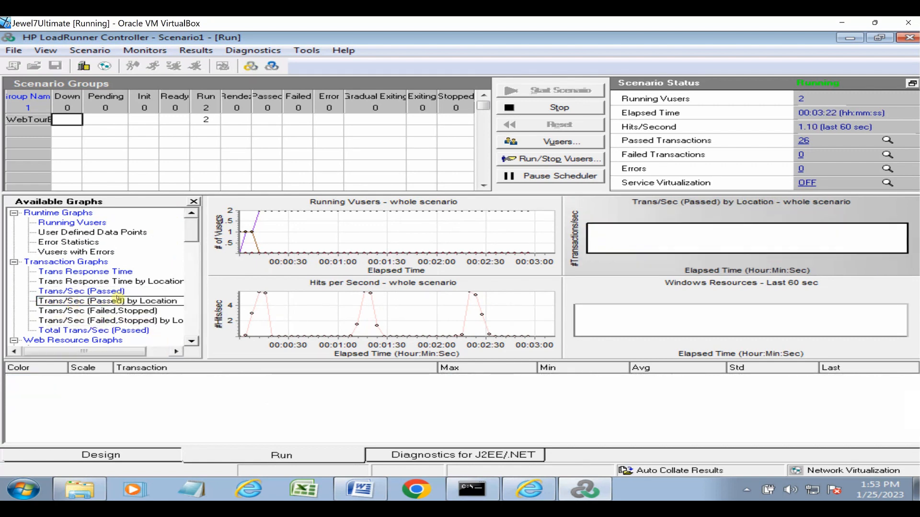
{"action": "double_click", "coordinate": [105, 331]}
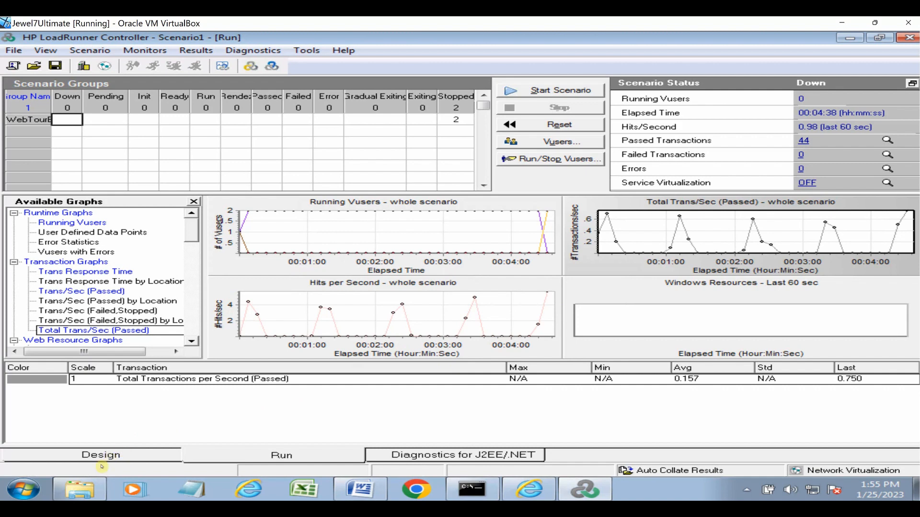
Step: Switch to Windows Explorer and inspect the result files in the webtourbooking folder, returning to the LRResult folder
{"action": "left_click", "coordinate": [86, 489]}
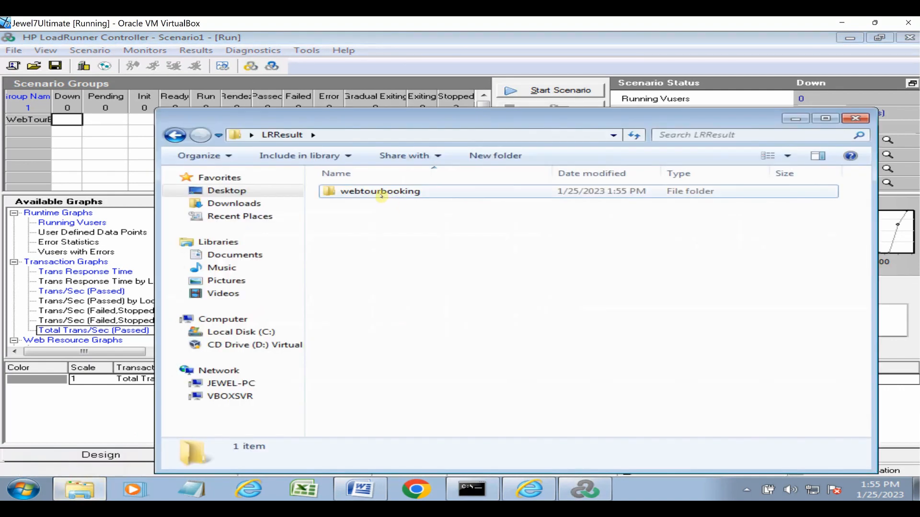
{"action": "mouse_move", "coordinate": [381, 195]}
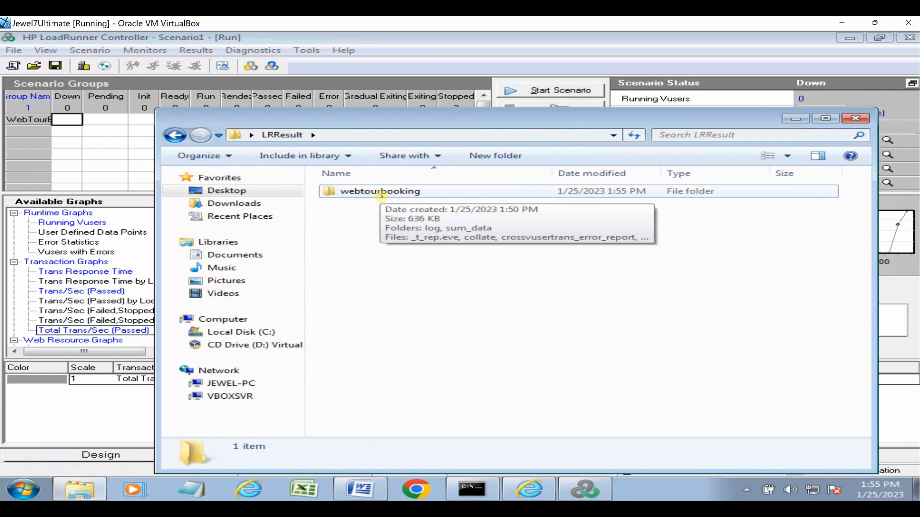
{"action": "double_click", "coordinate": [381, 192]}
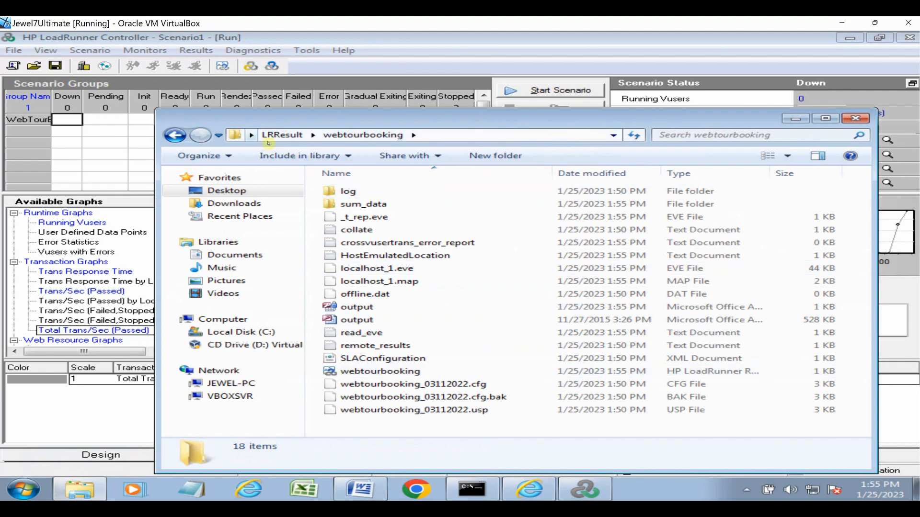
{"action": "left_click", "coordinate": [289, 136]}
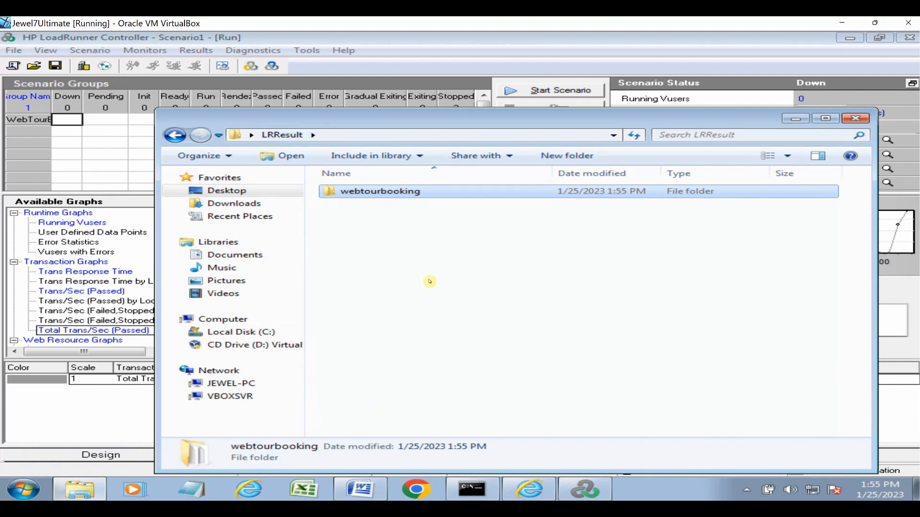
Step: Switch to Internet Explorer, review the booked flights in the Web Tours itinerary, and return to LoadRunner Controller
{"action": "left_click", "coordinate": [532, 491]}
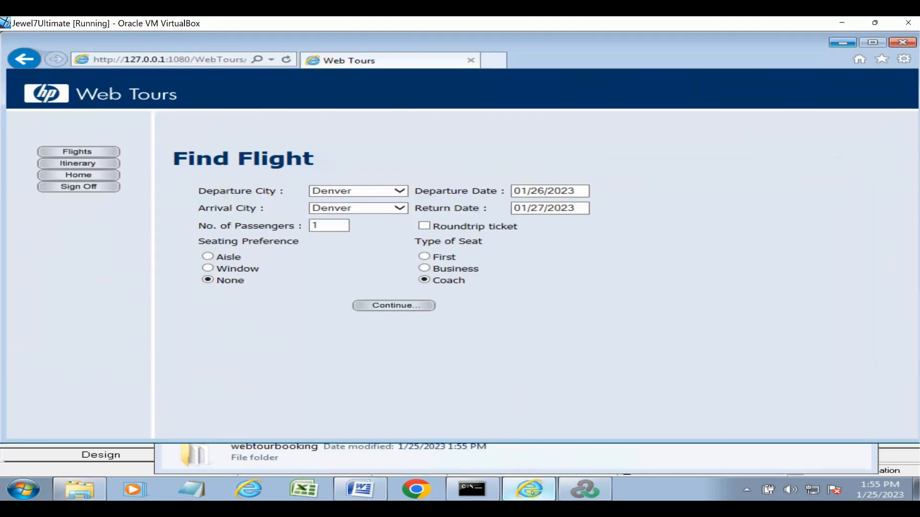
{"action": "left_click", "coordinate": [87, 164]}
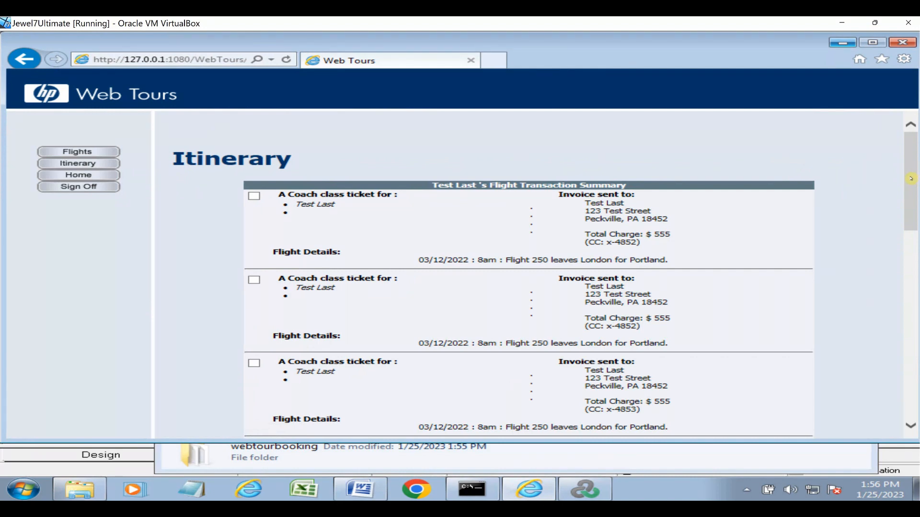
{"action": "left_click_drag", "start_coordinate": [911, 179], "coordinate": [883, 422]}
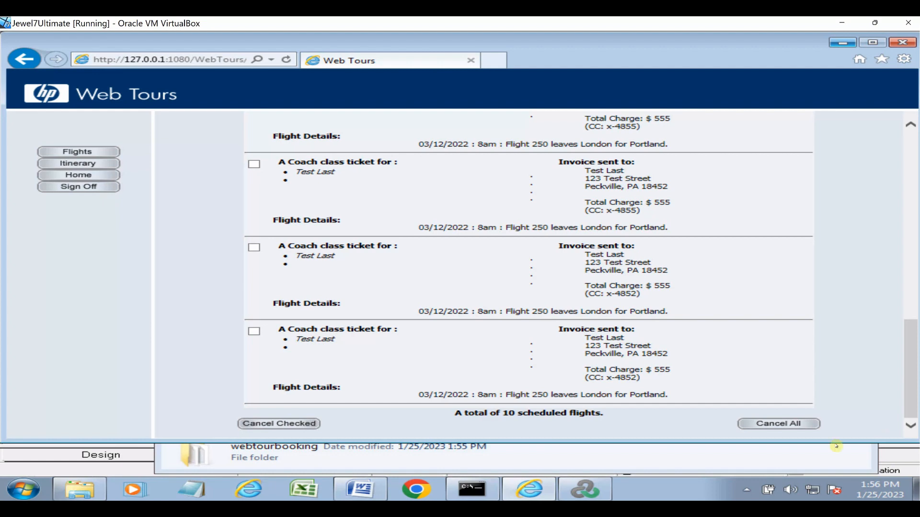
{"action": "left_click", "coordinate": [585, 487]}
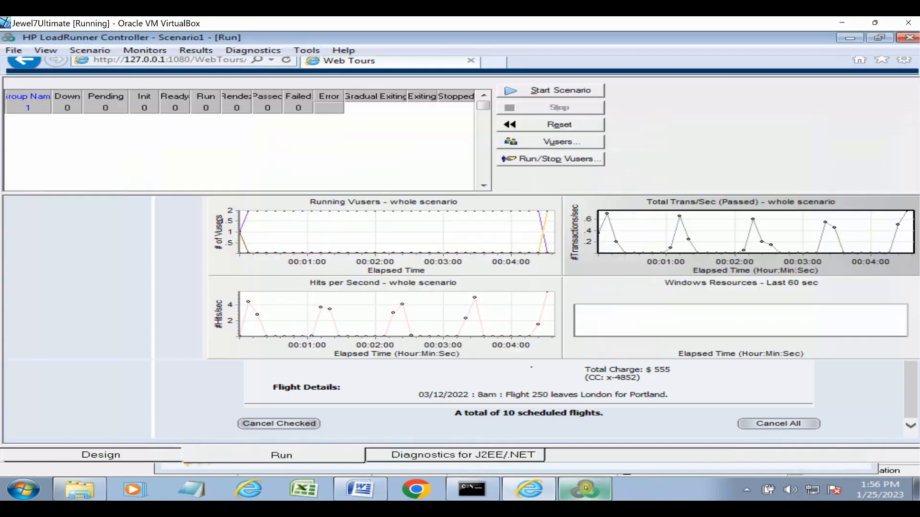